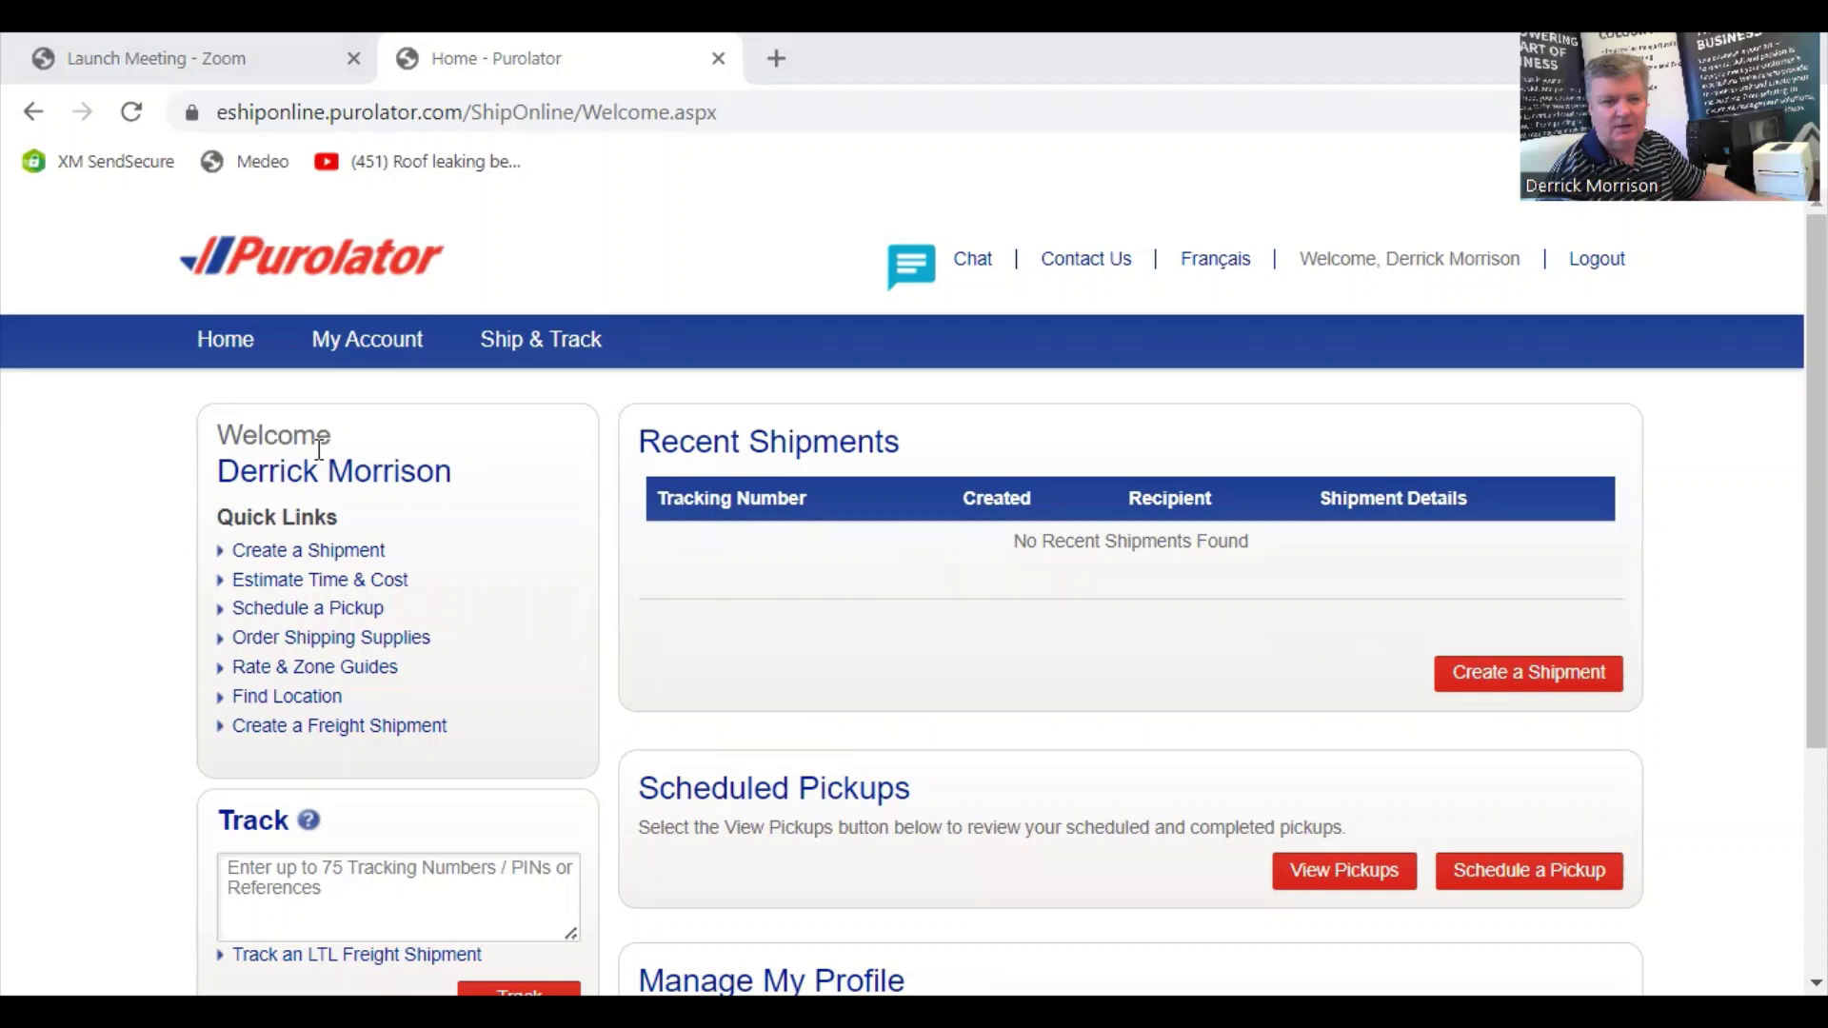
Open the account Preferences page under Manage My Profile.
scroll(314, 525, "down", 1)
scroll(591, 501, "down", 4)
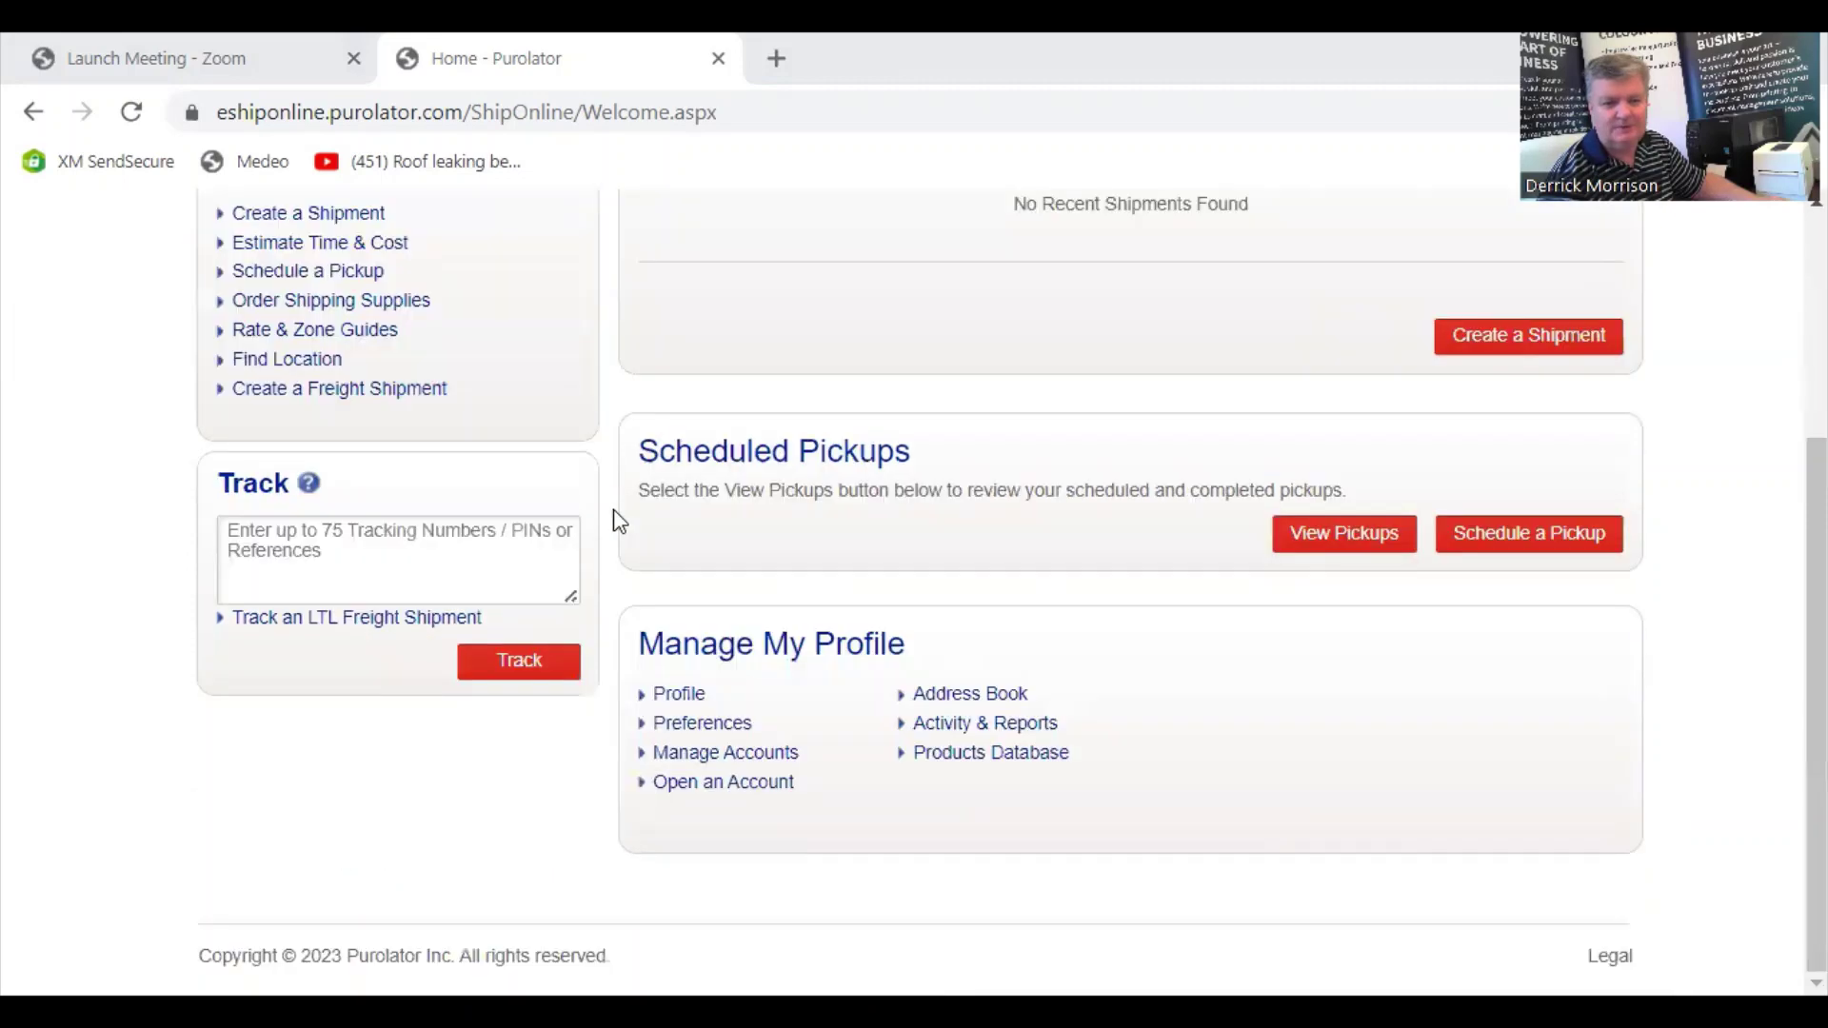
left_click(716, 733)
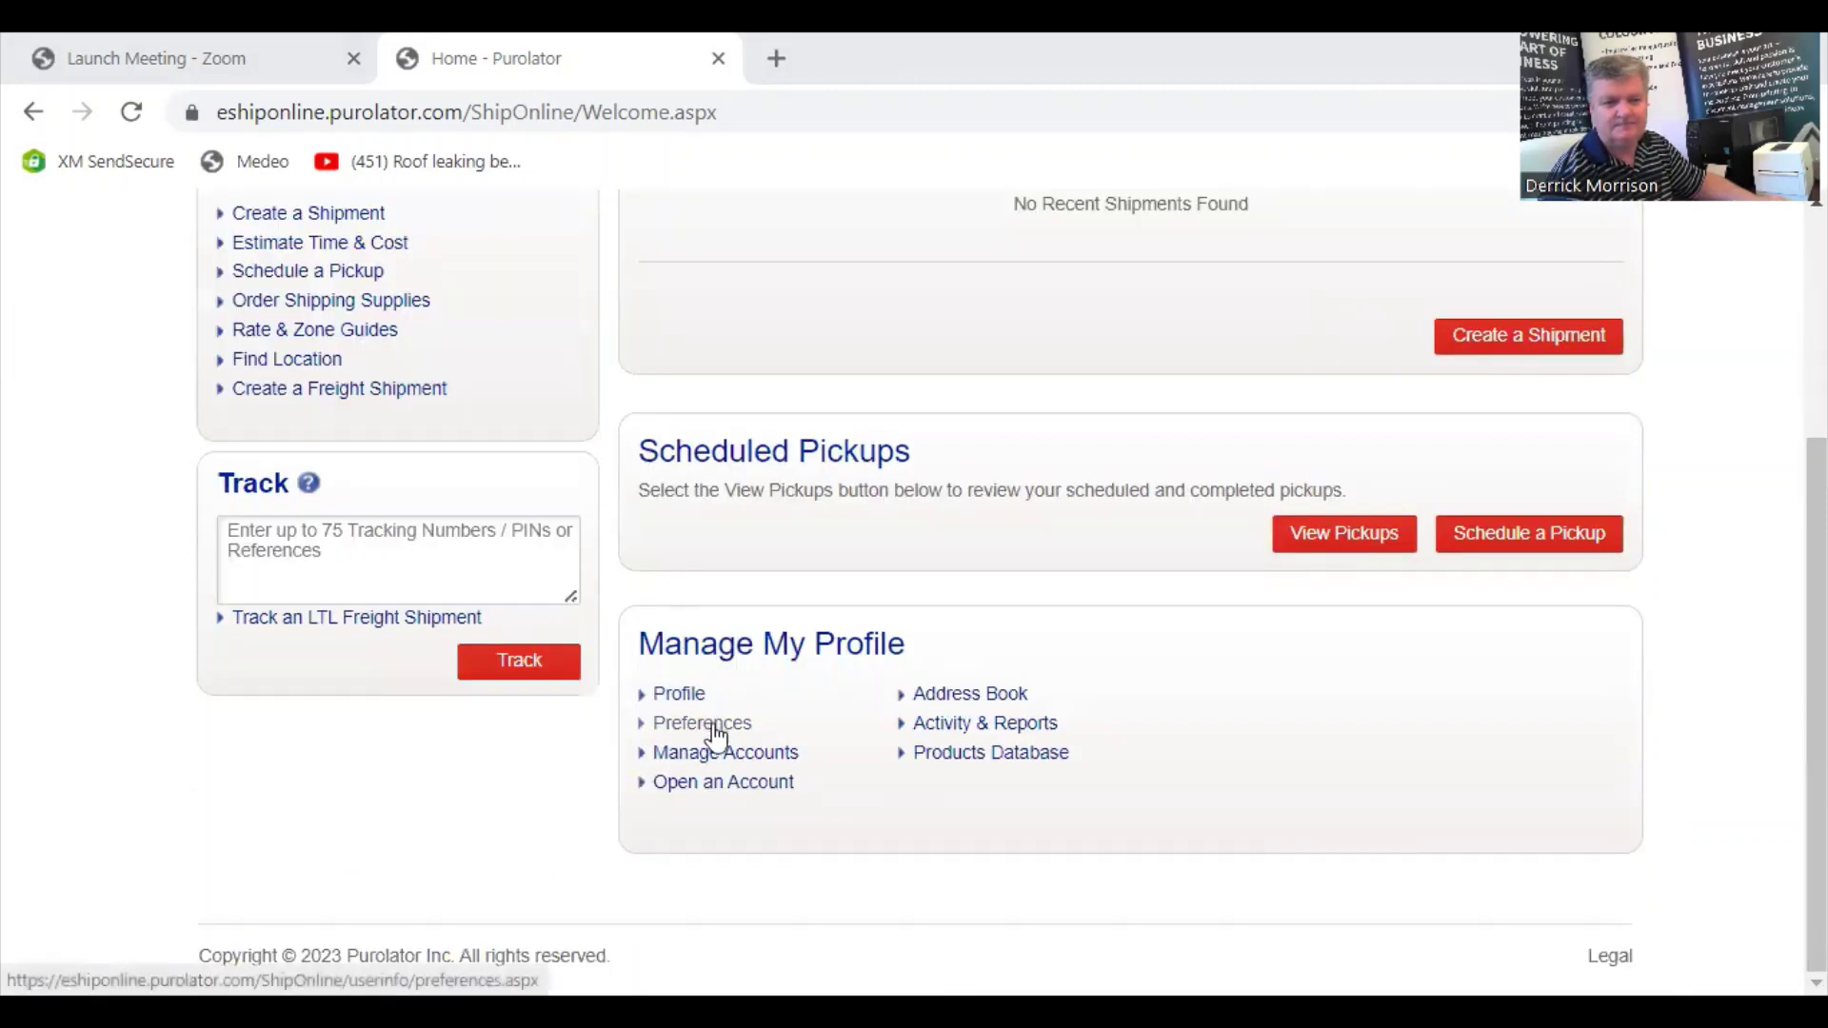
Leave the Print Option printer type set to Thermal after briefly trying Laser.
scroll(512, 590, "down", 3)
scroll(514, 585, "down", 12)
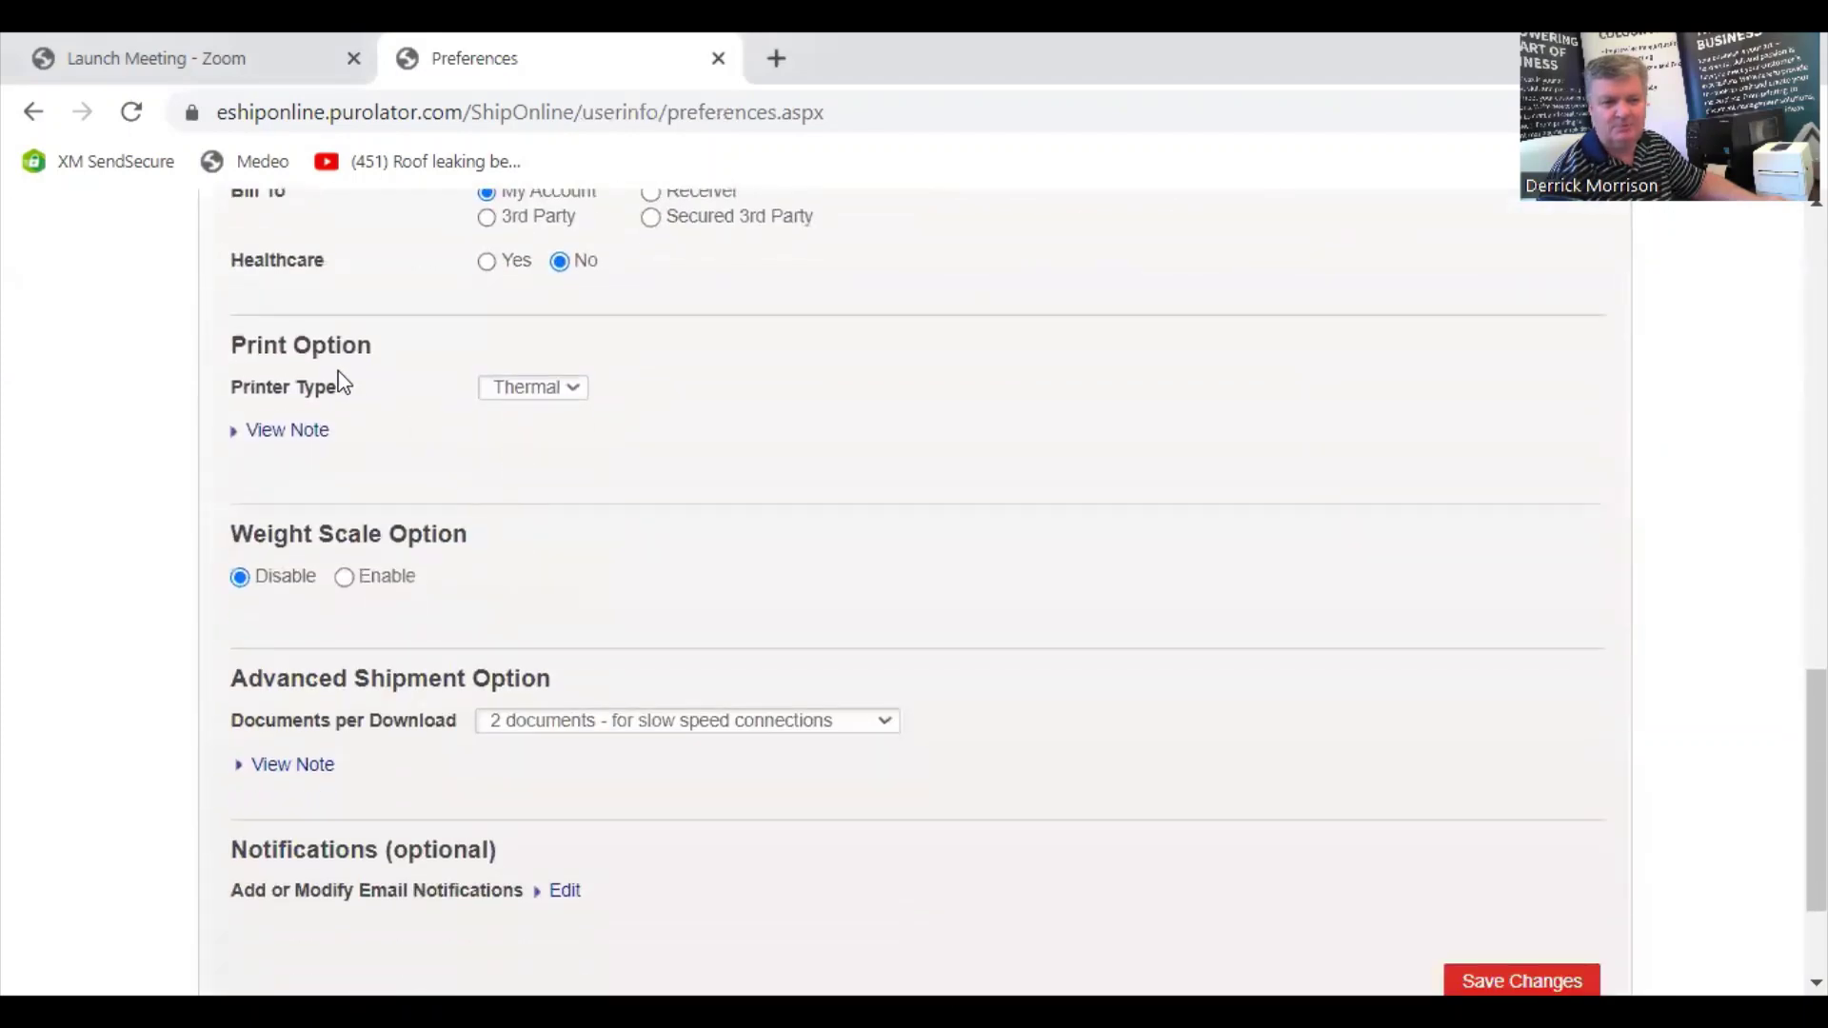
left_click(573, 390)
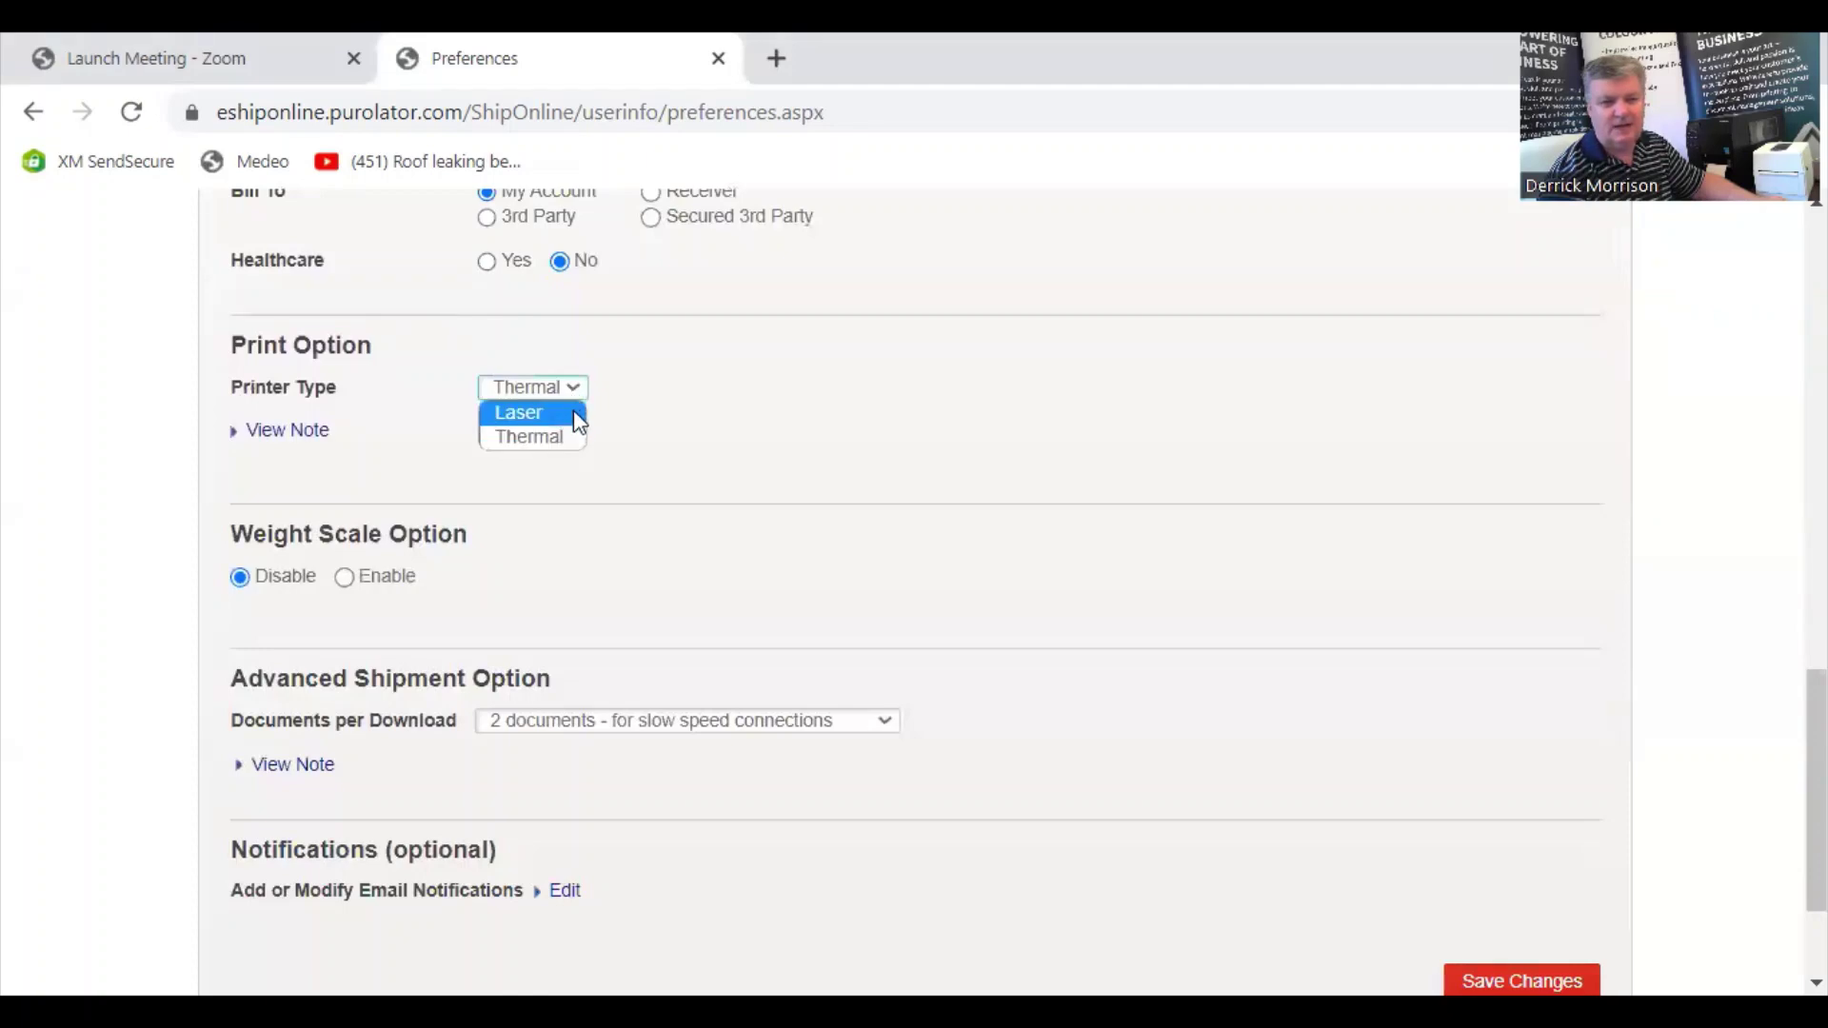
left_click(577, 417)
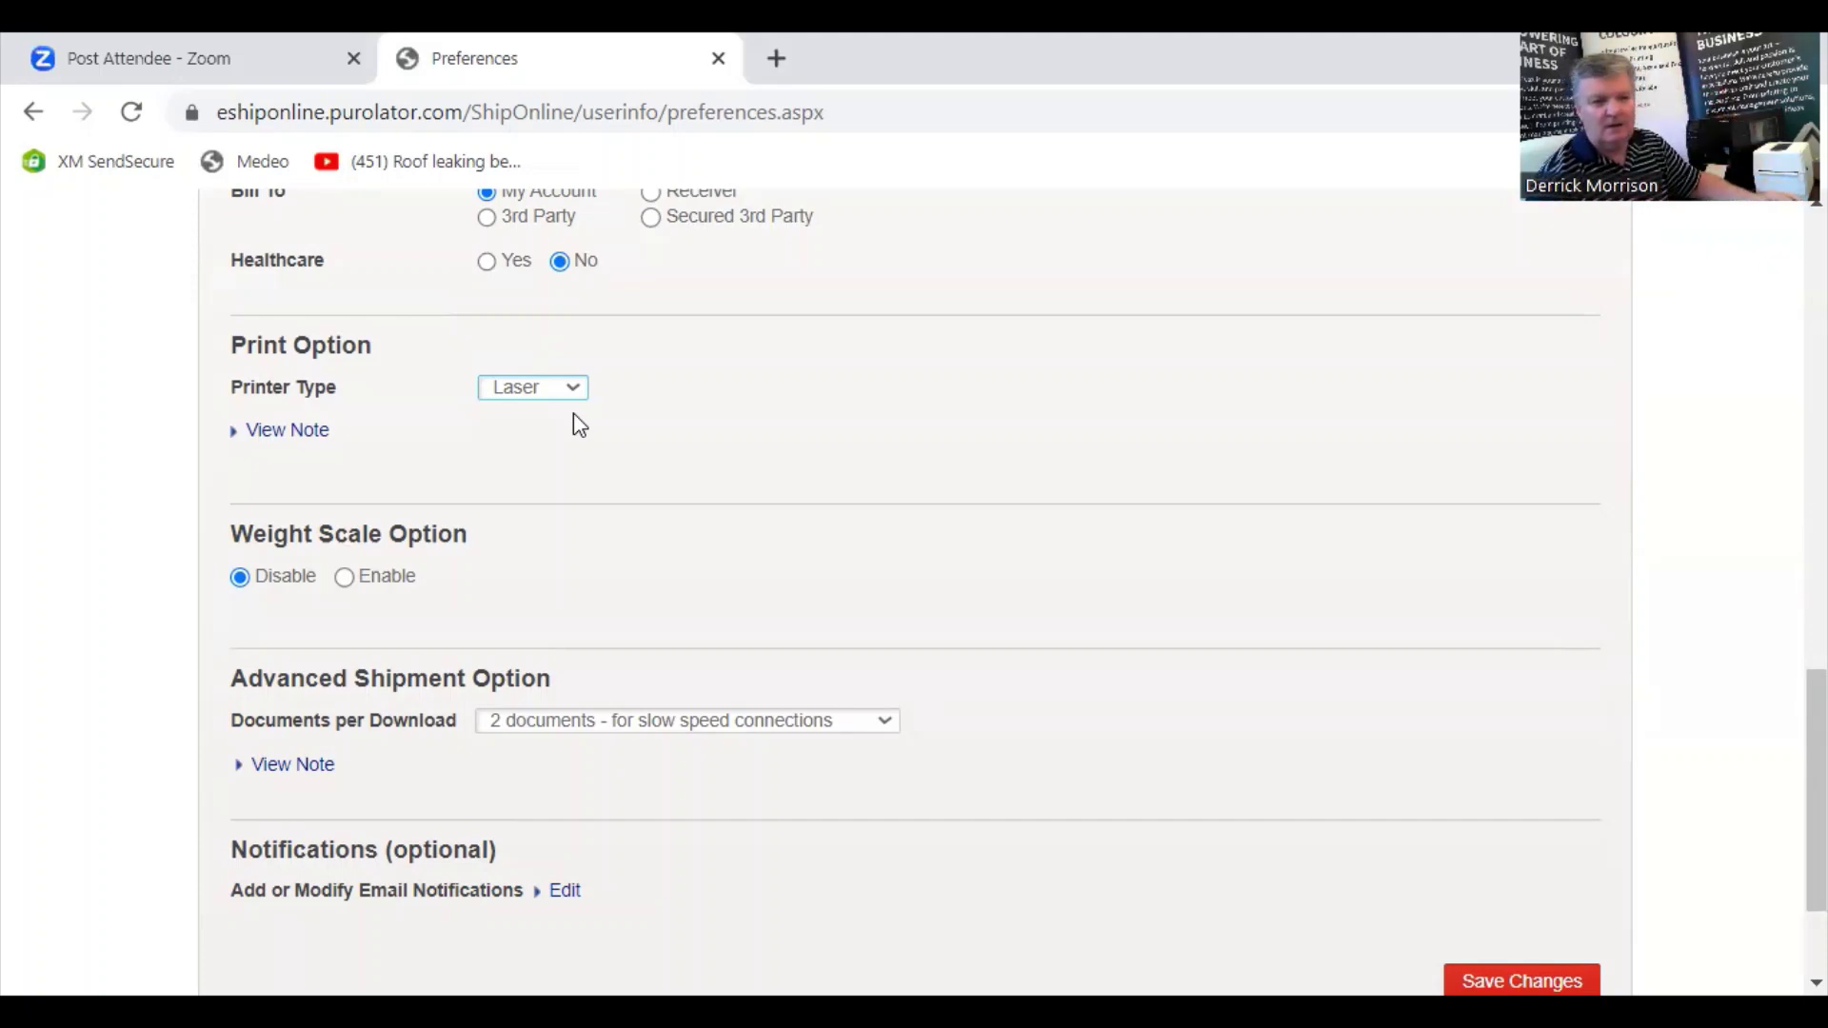
left_click(571, 391)
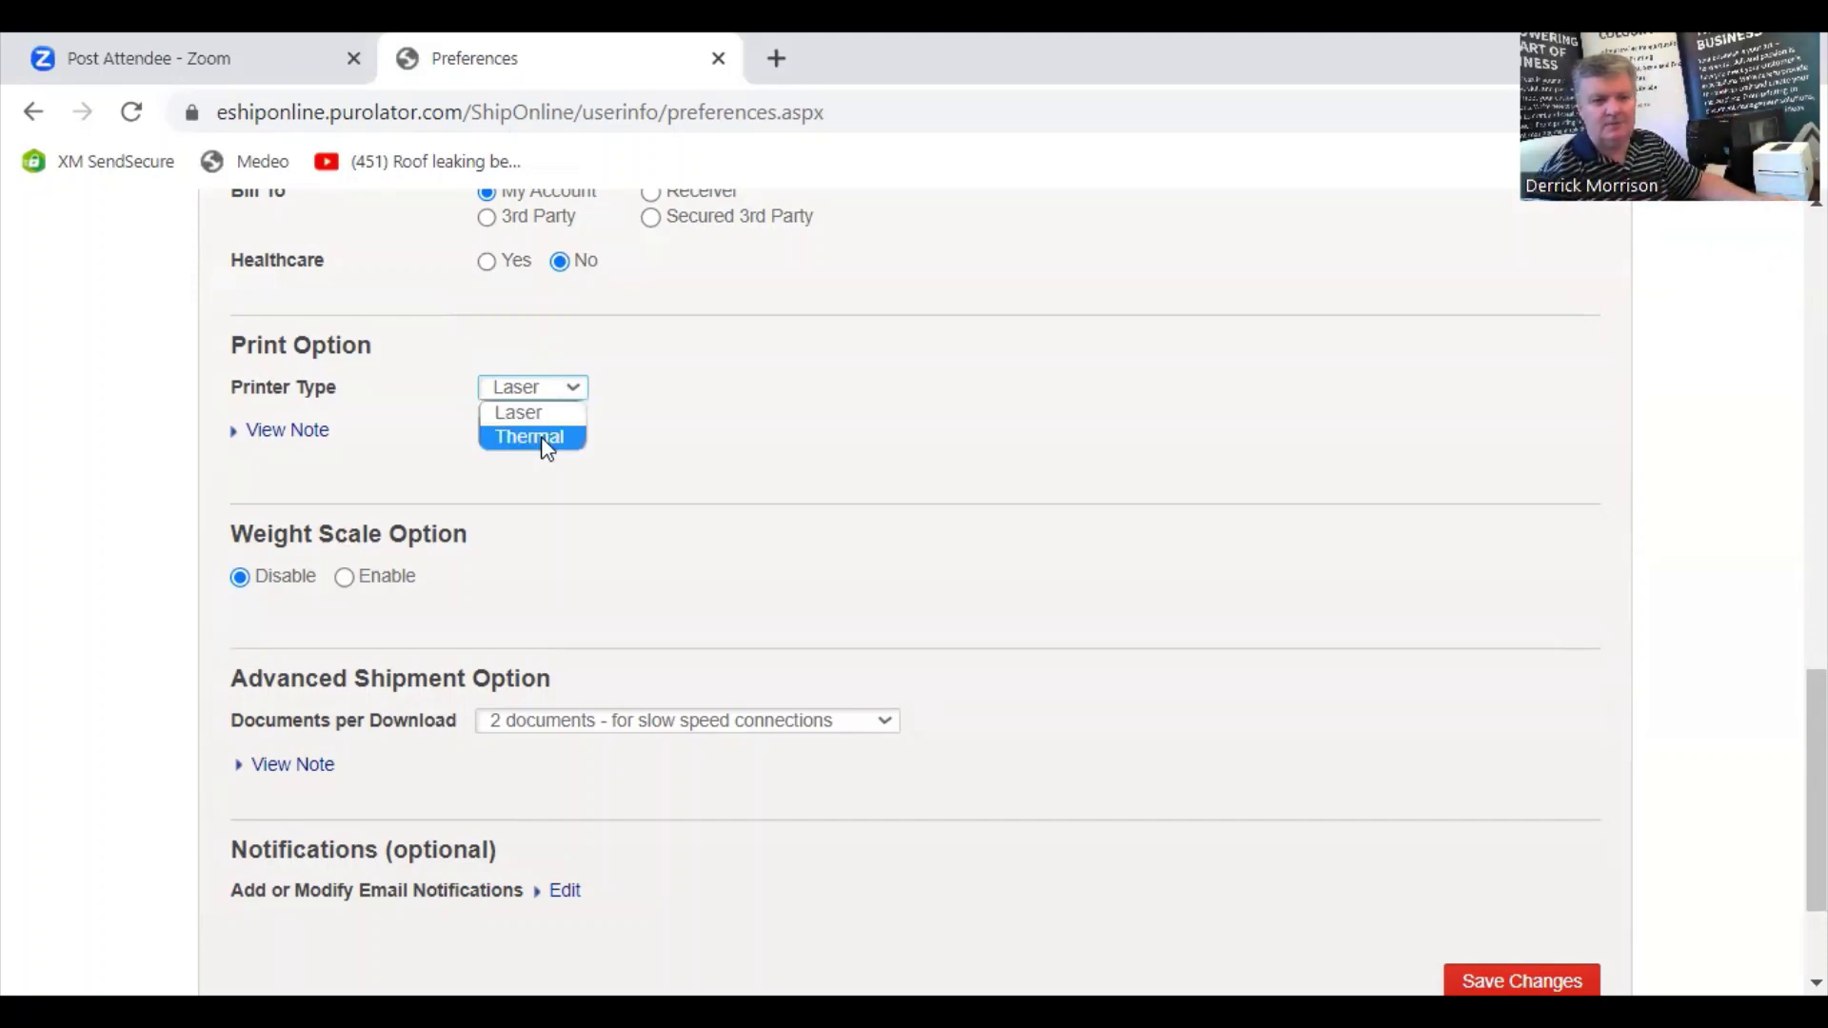
left_click(548, 445)
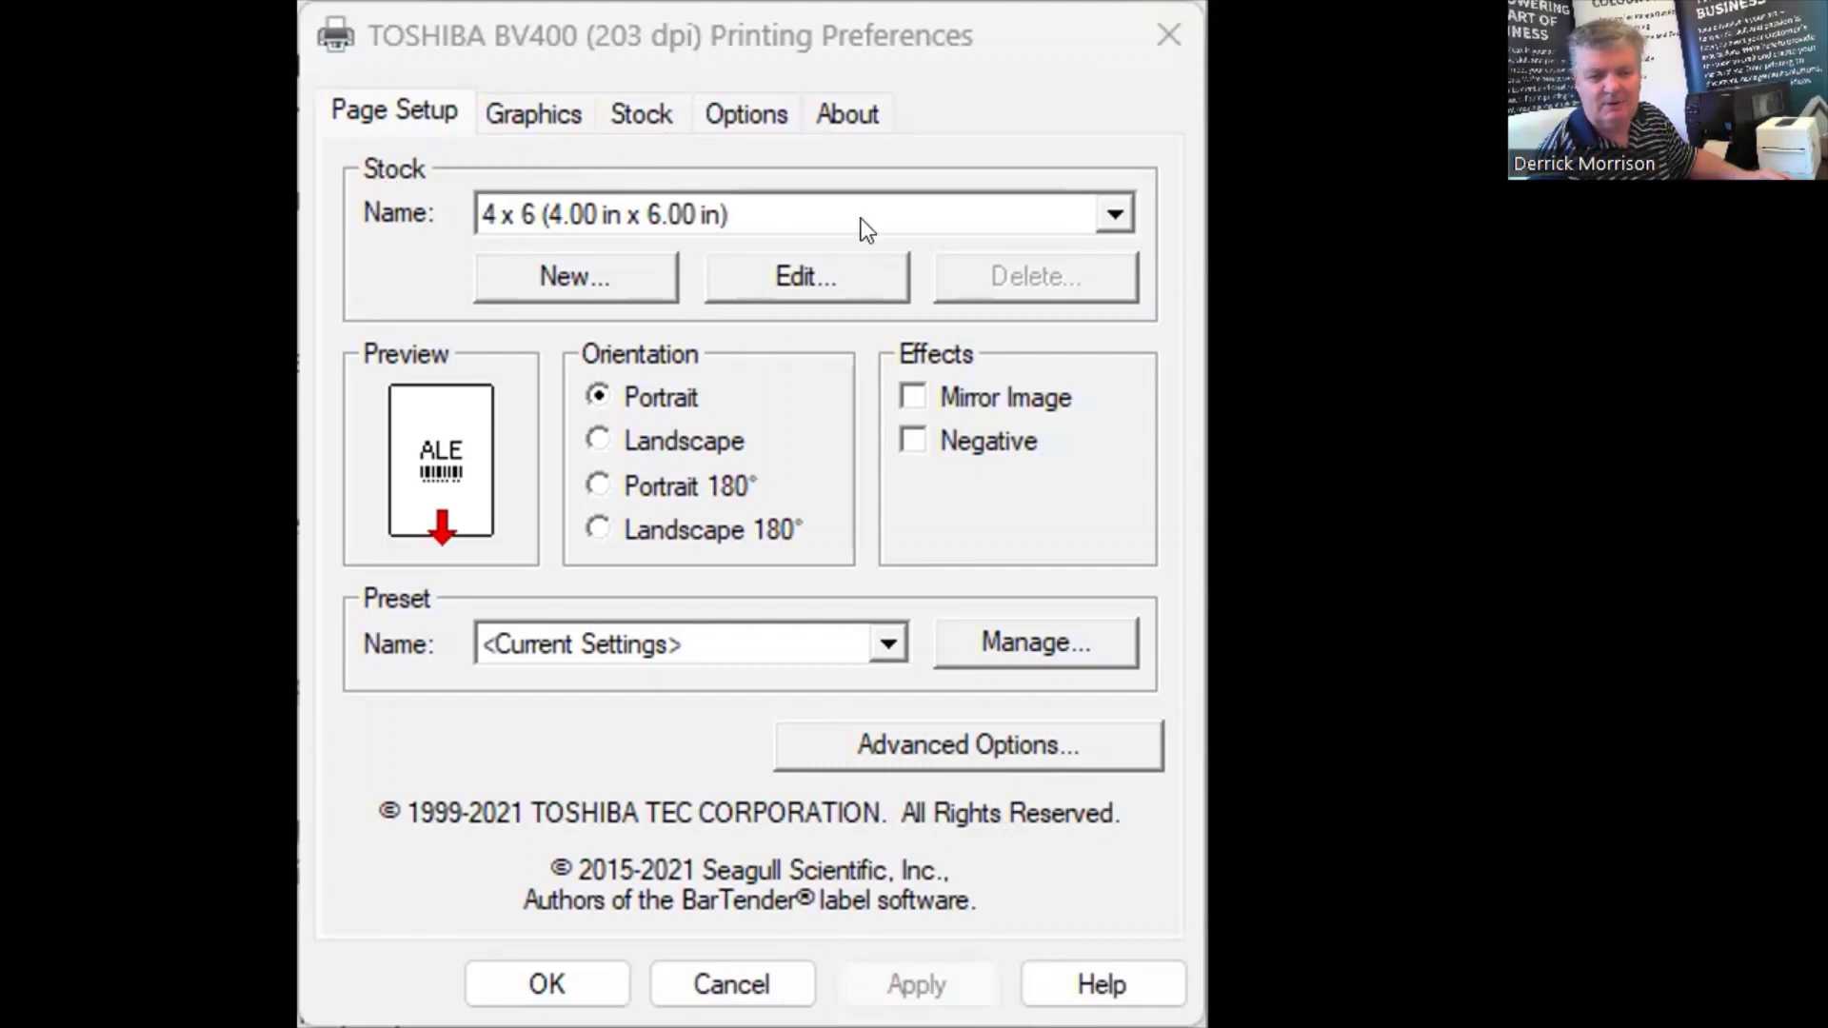
Keep the 4 x 6 Stock Name, then view the Graphics and Stock tabs.
left_click(1110, 222)
left_click(927, 401)
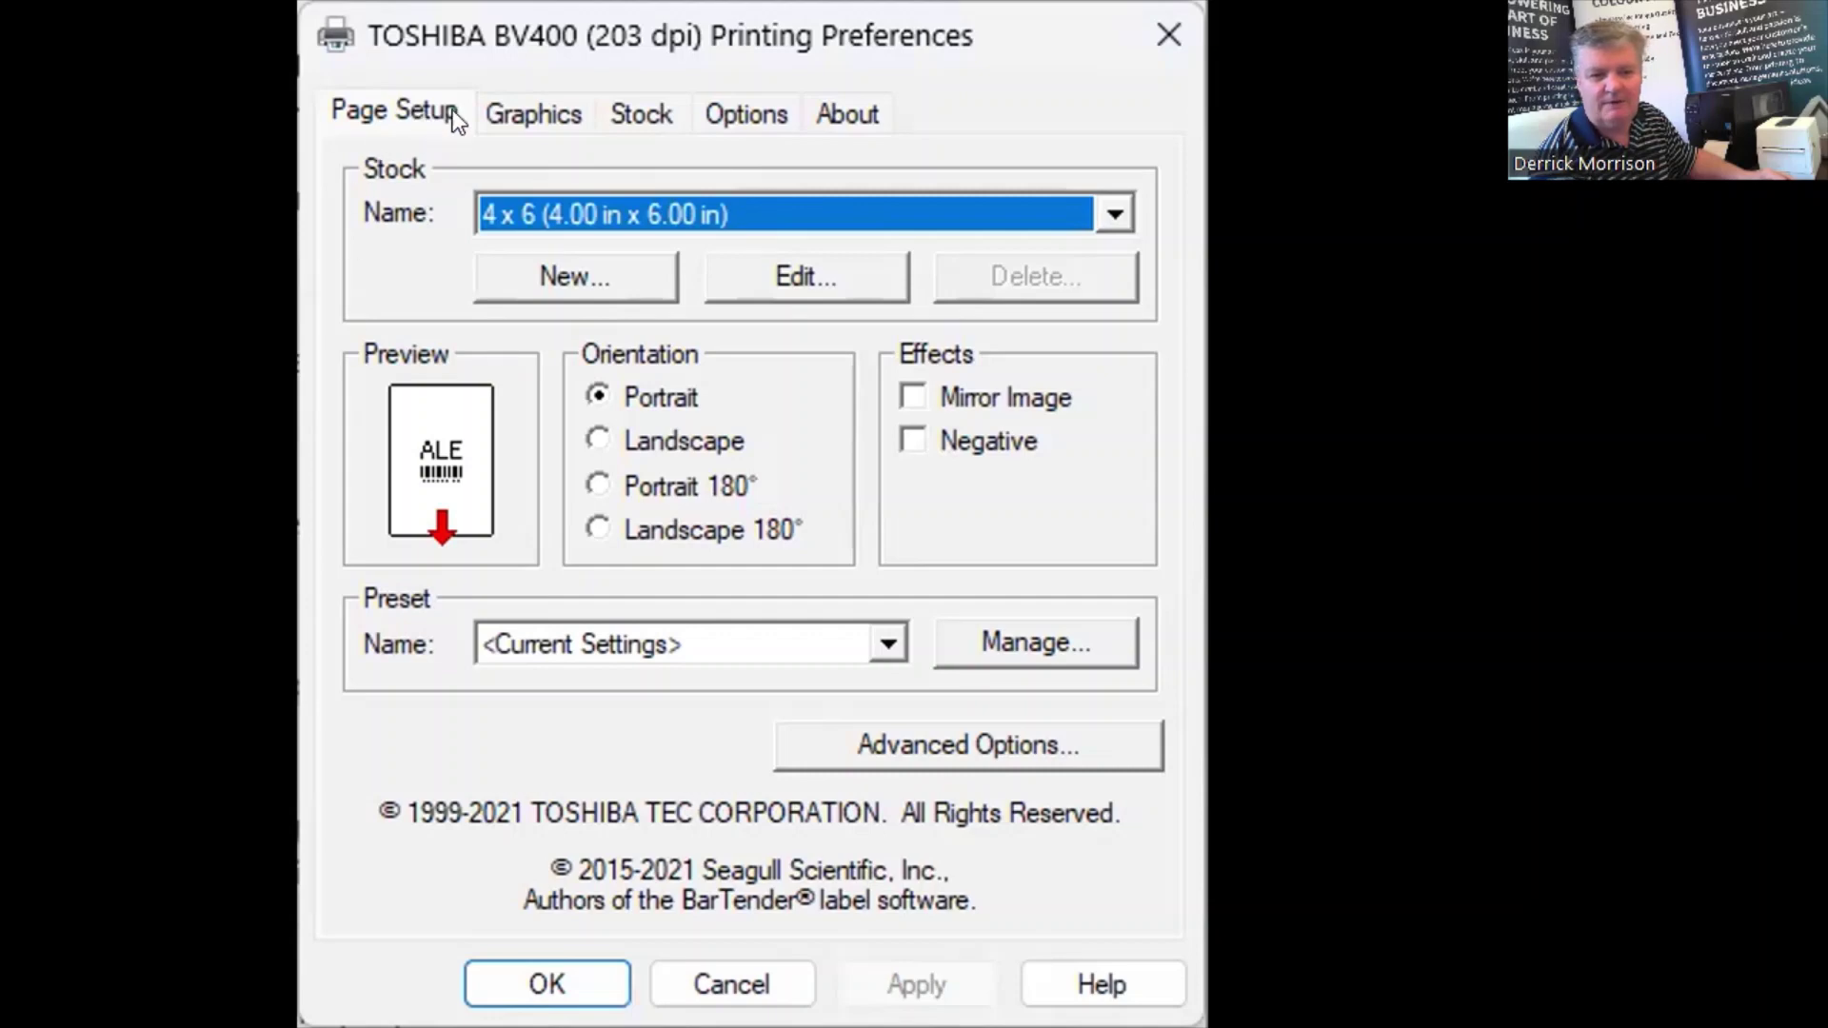
left_click(493, 108)
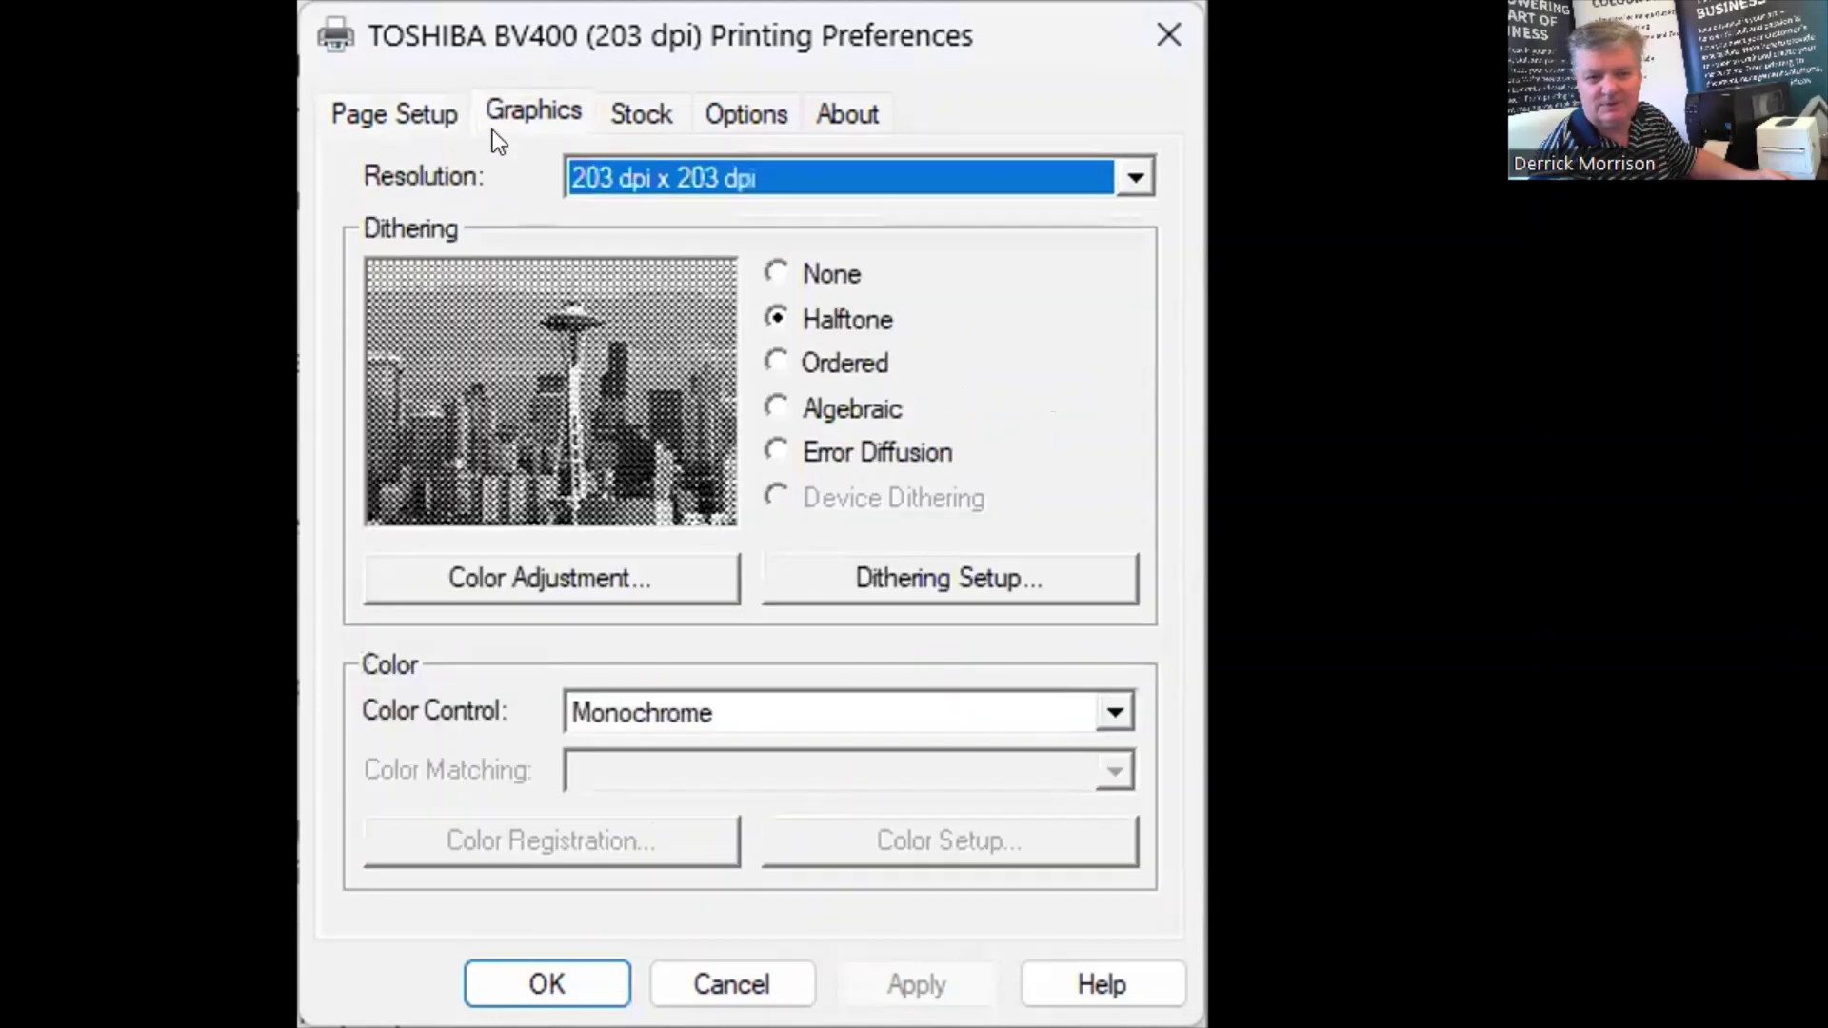
left_click(633, 121)
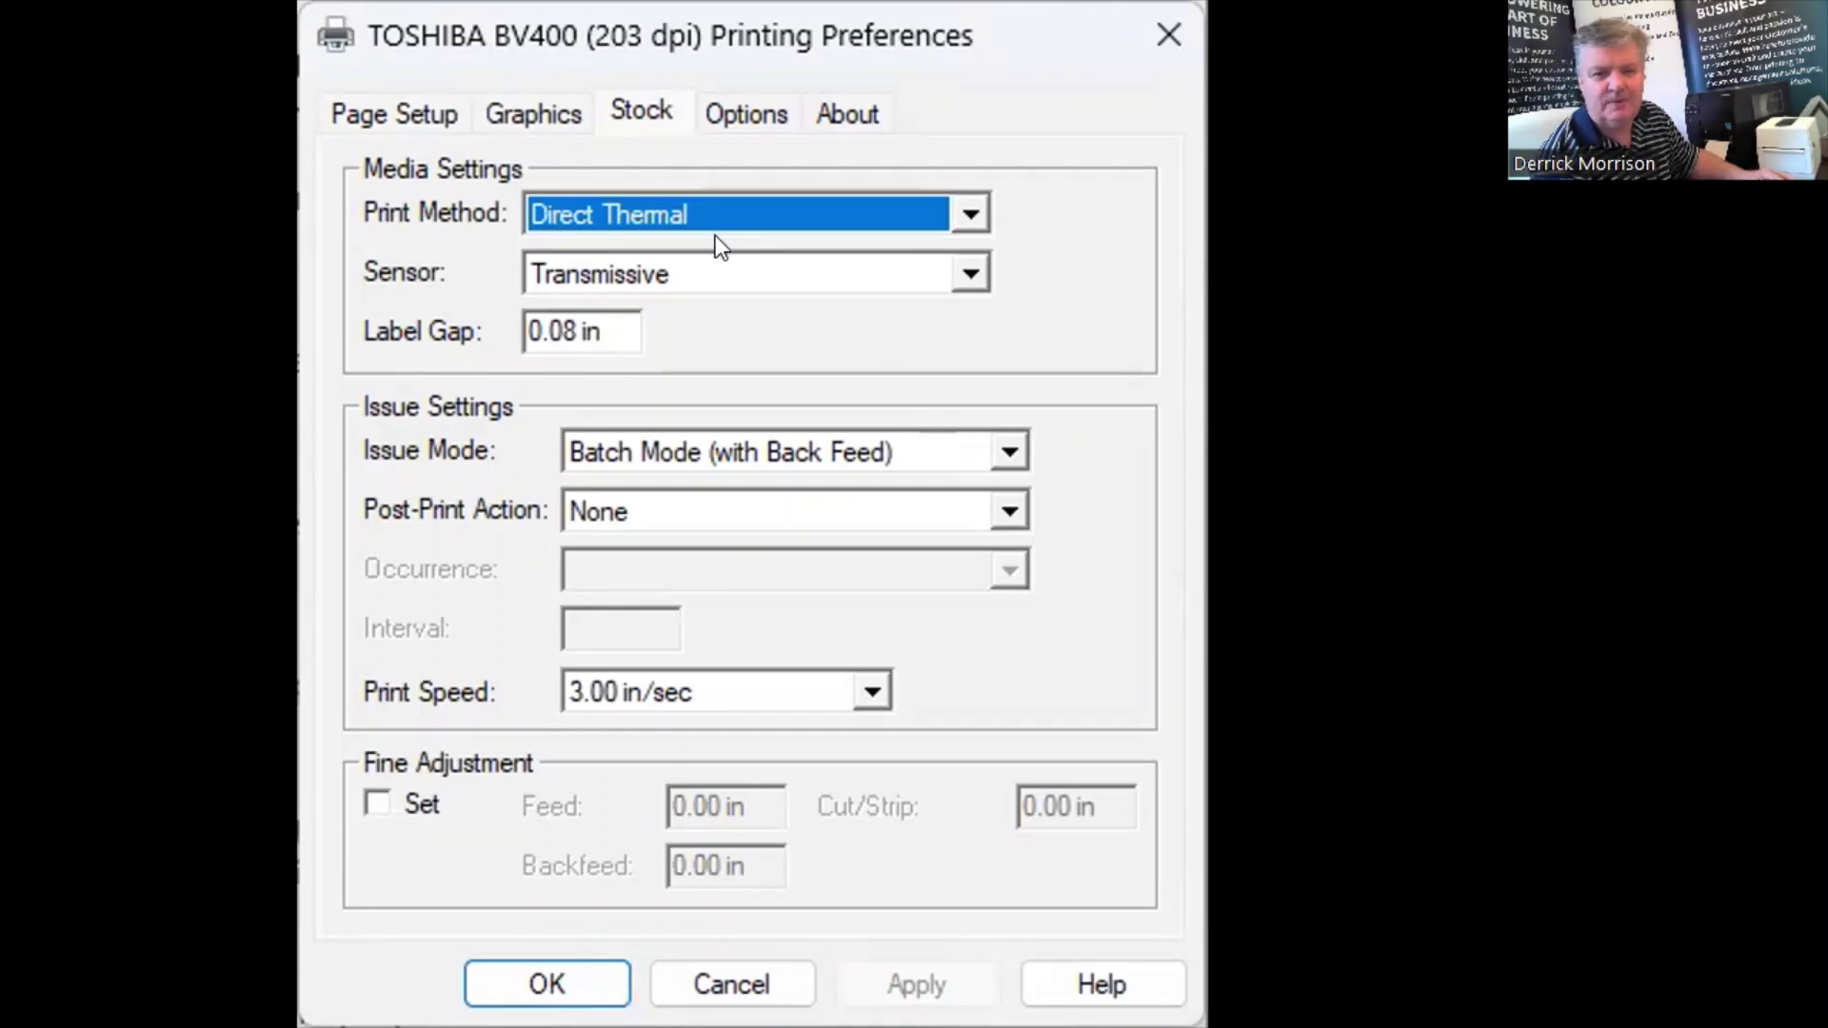
Set Direct Thermal print method and Transmissive sensor, keeping print speed at 3.00 in/sec.
left_click(965, 204)
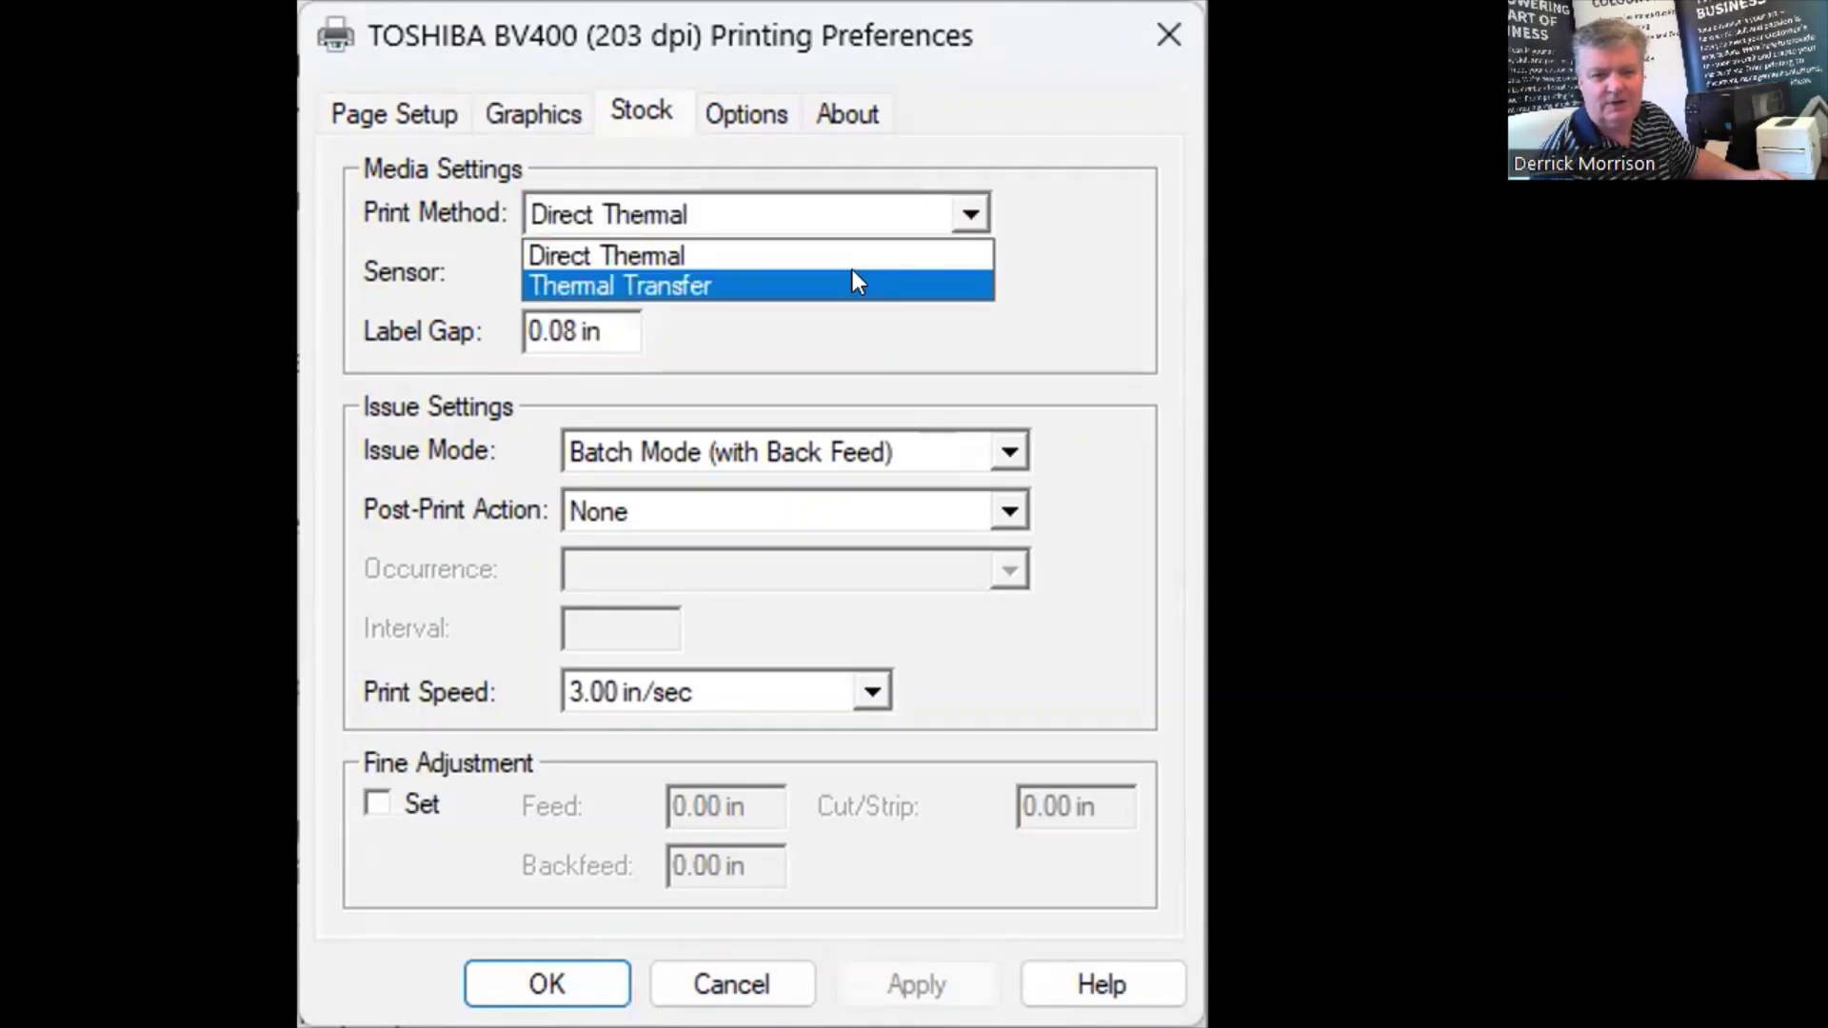
left_click(852, 283)
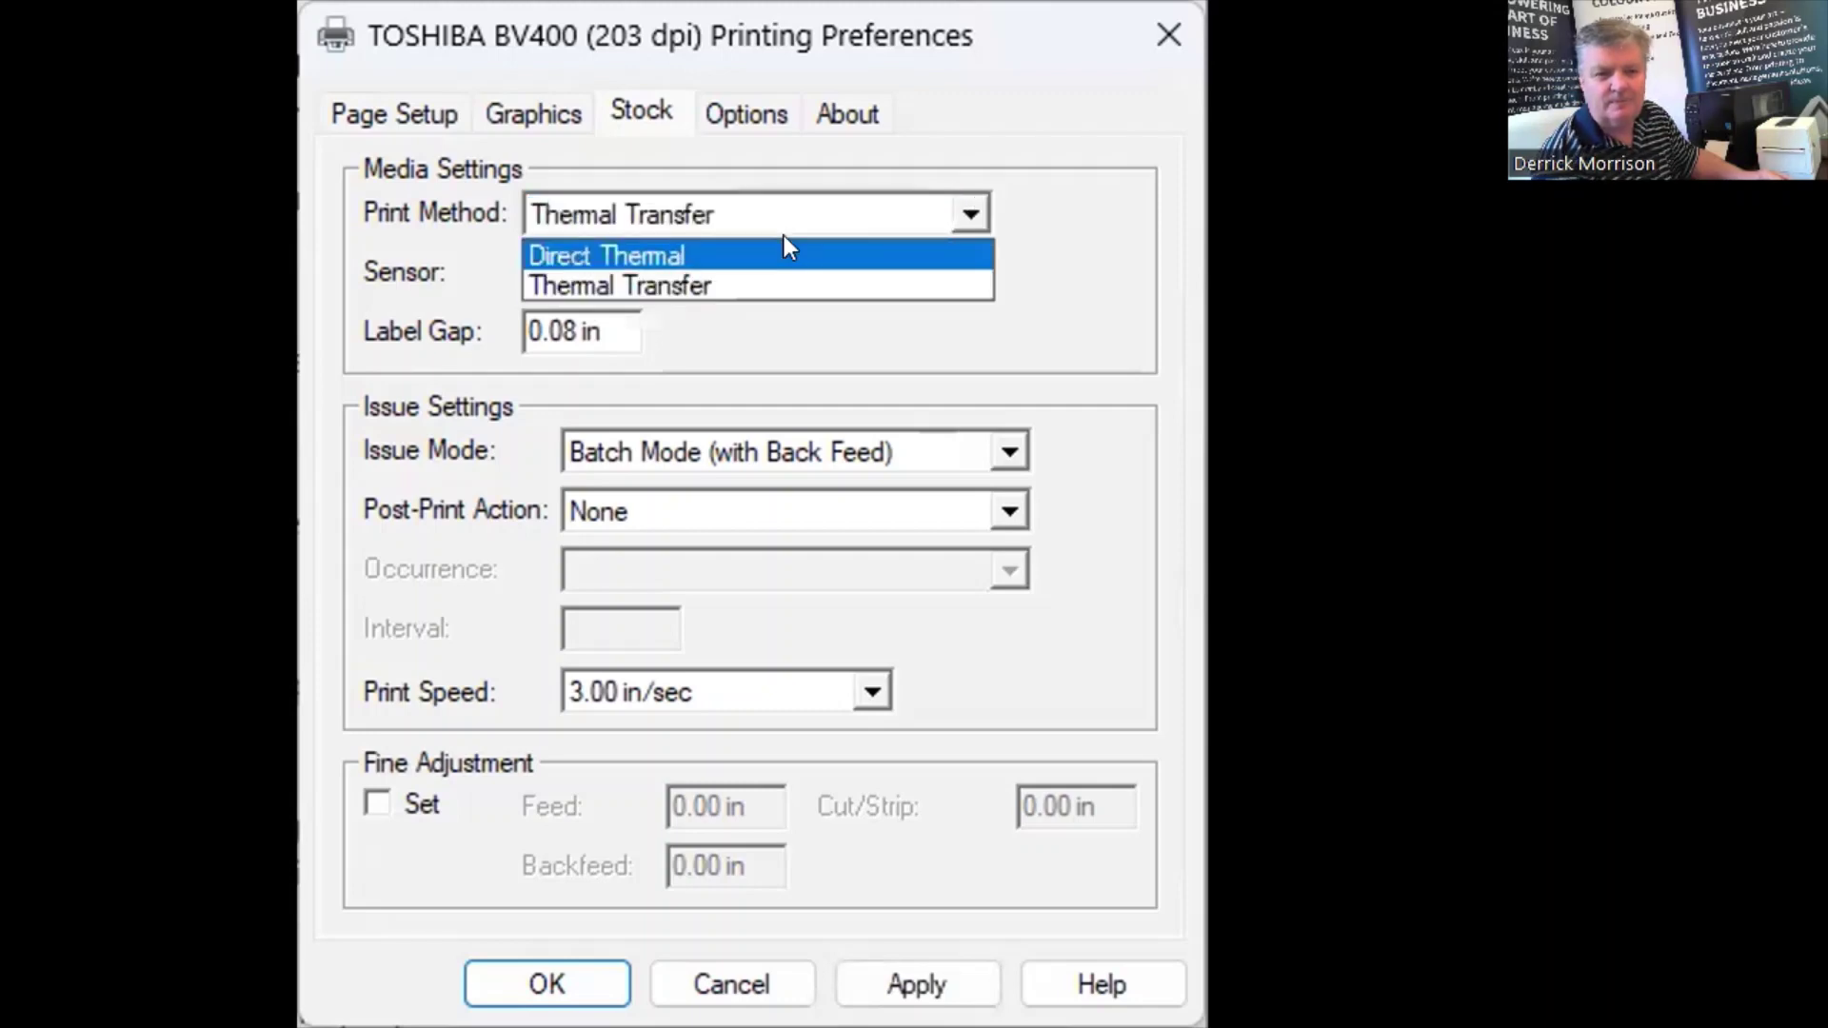
left_click(785, 252)
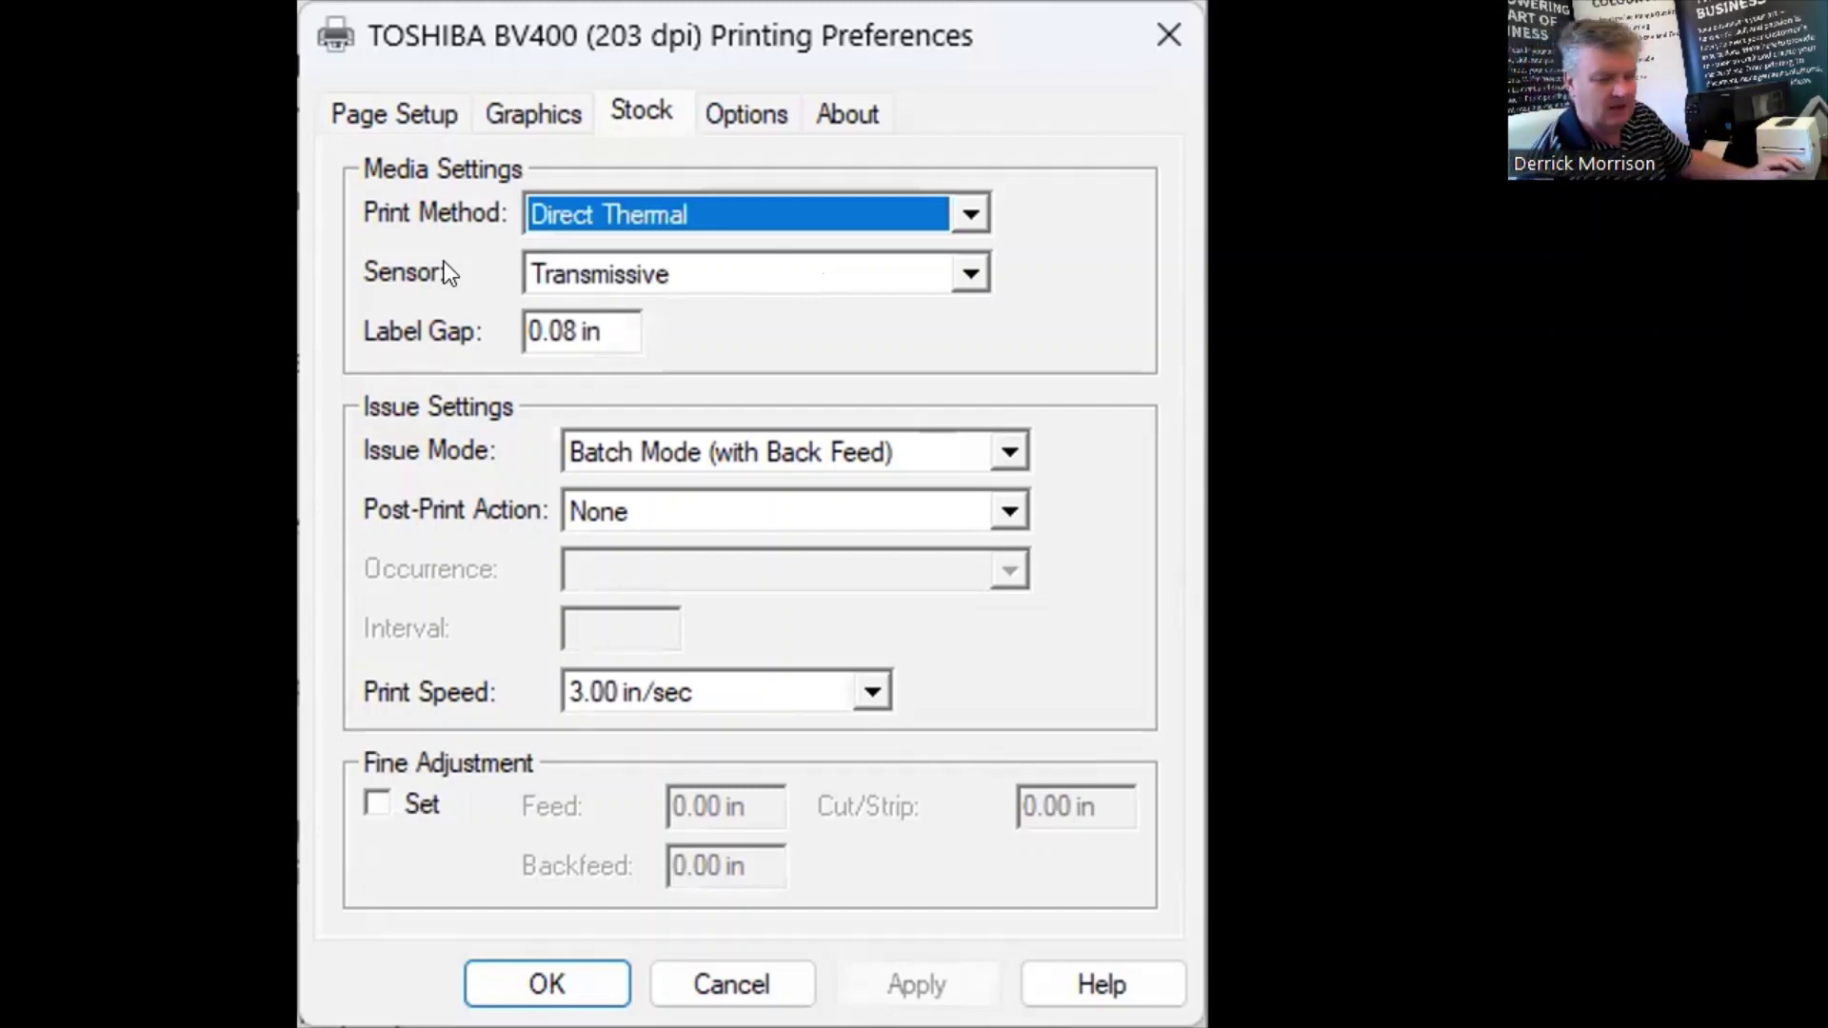
left_click(965, 277)
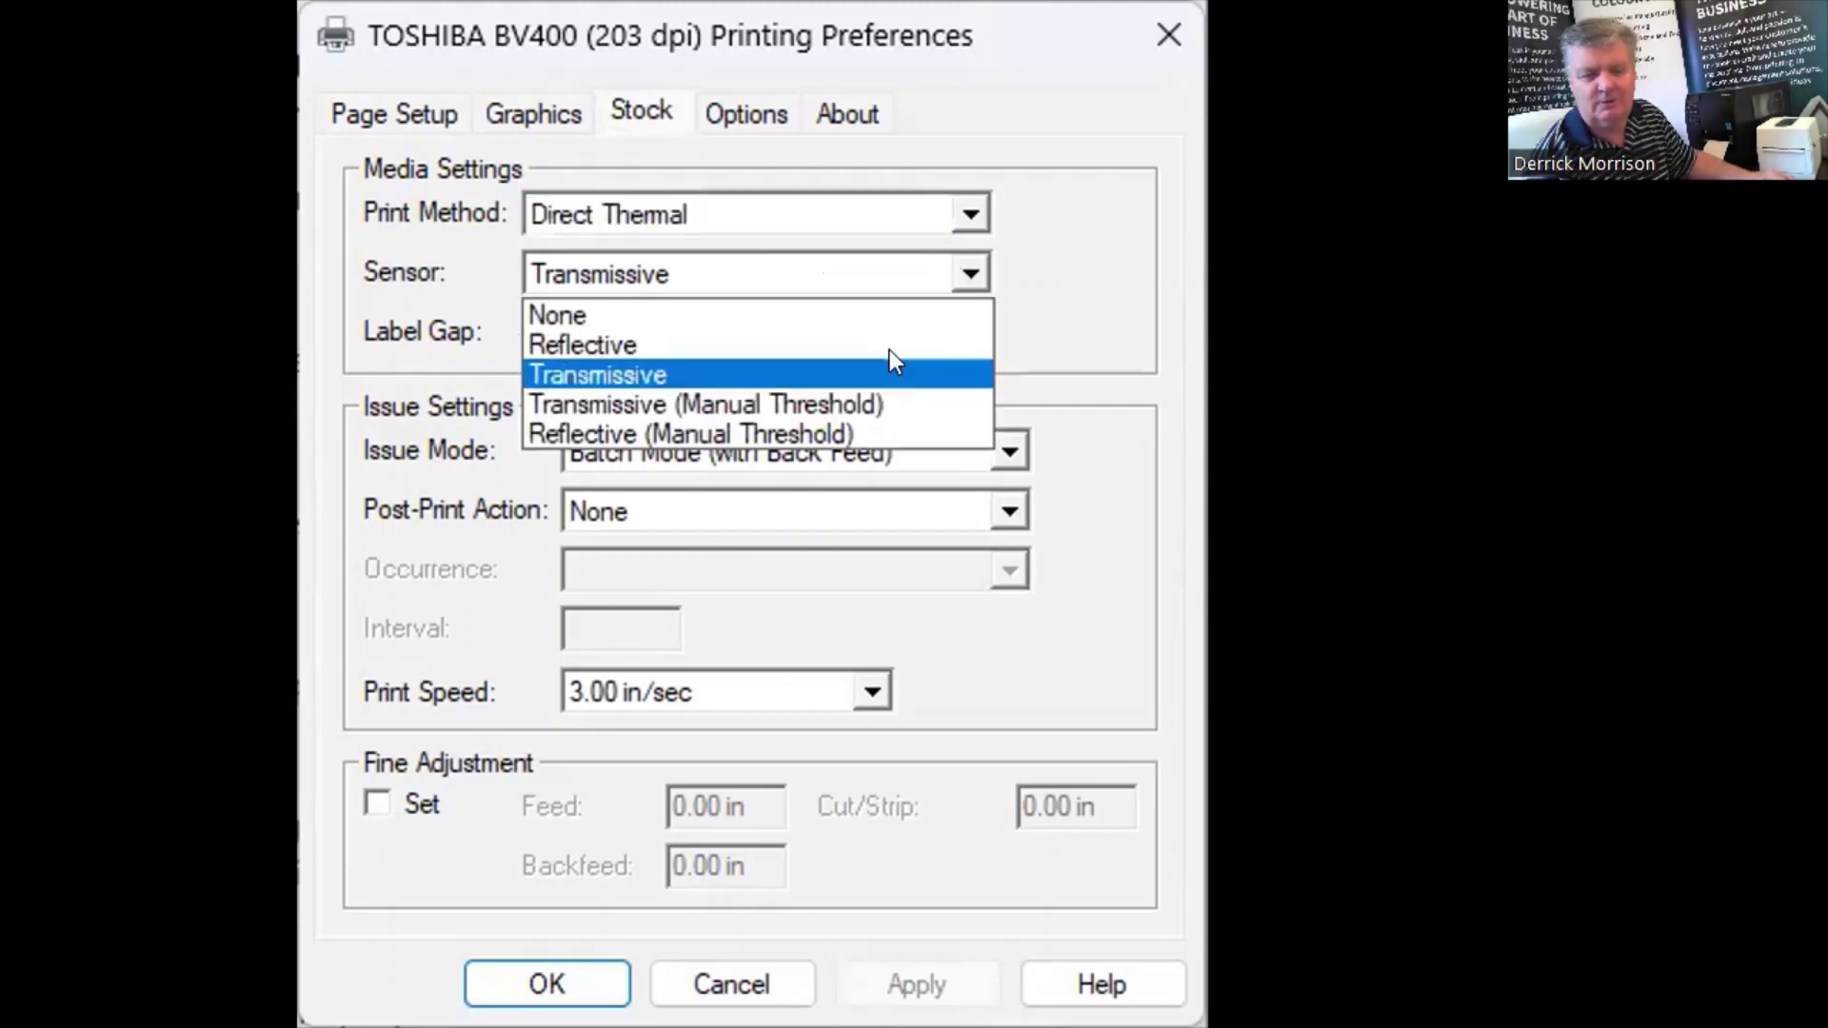
left_click(888, 351)
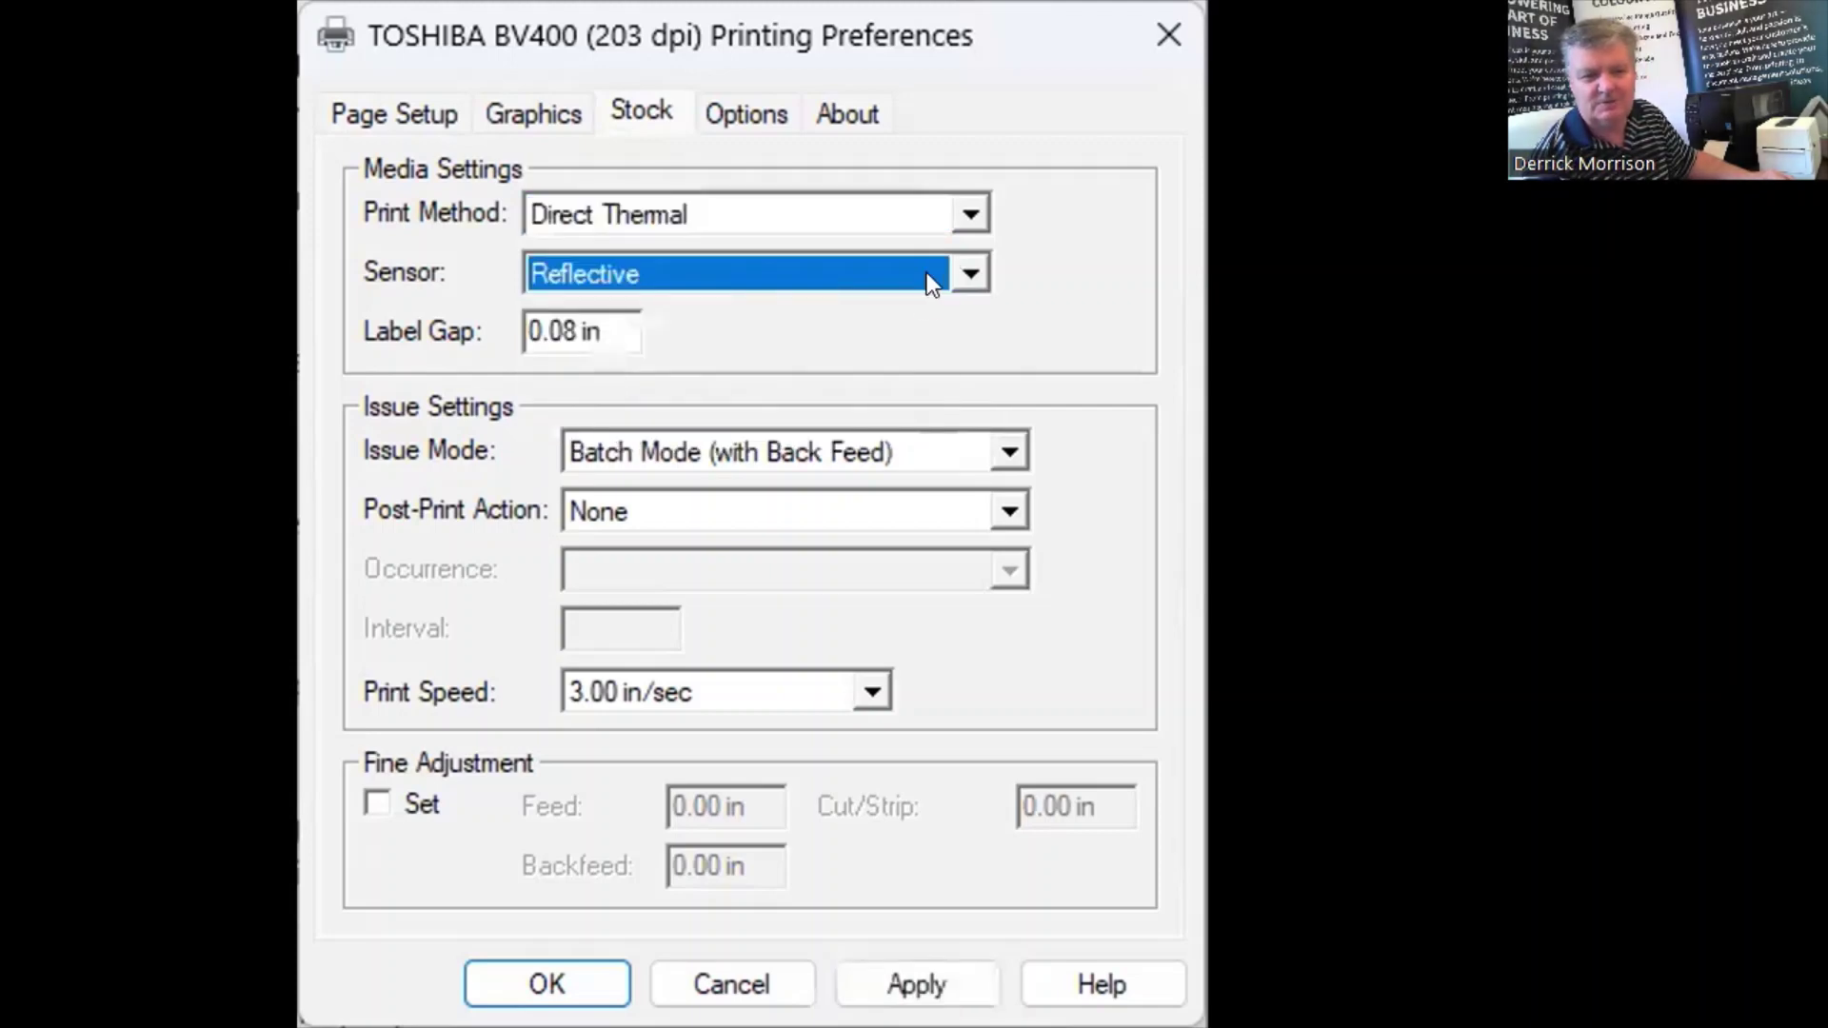
left_click(966, 277)
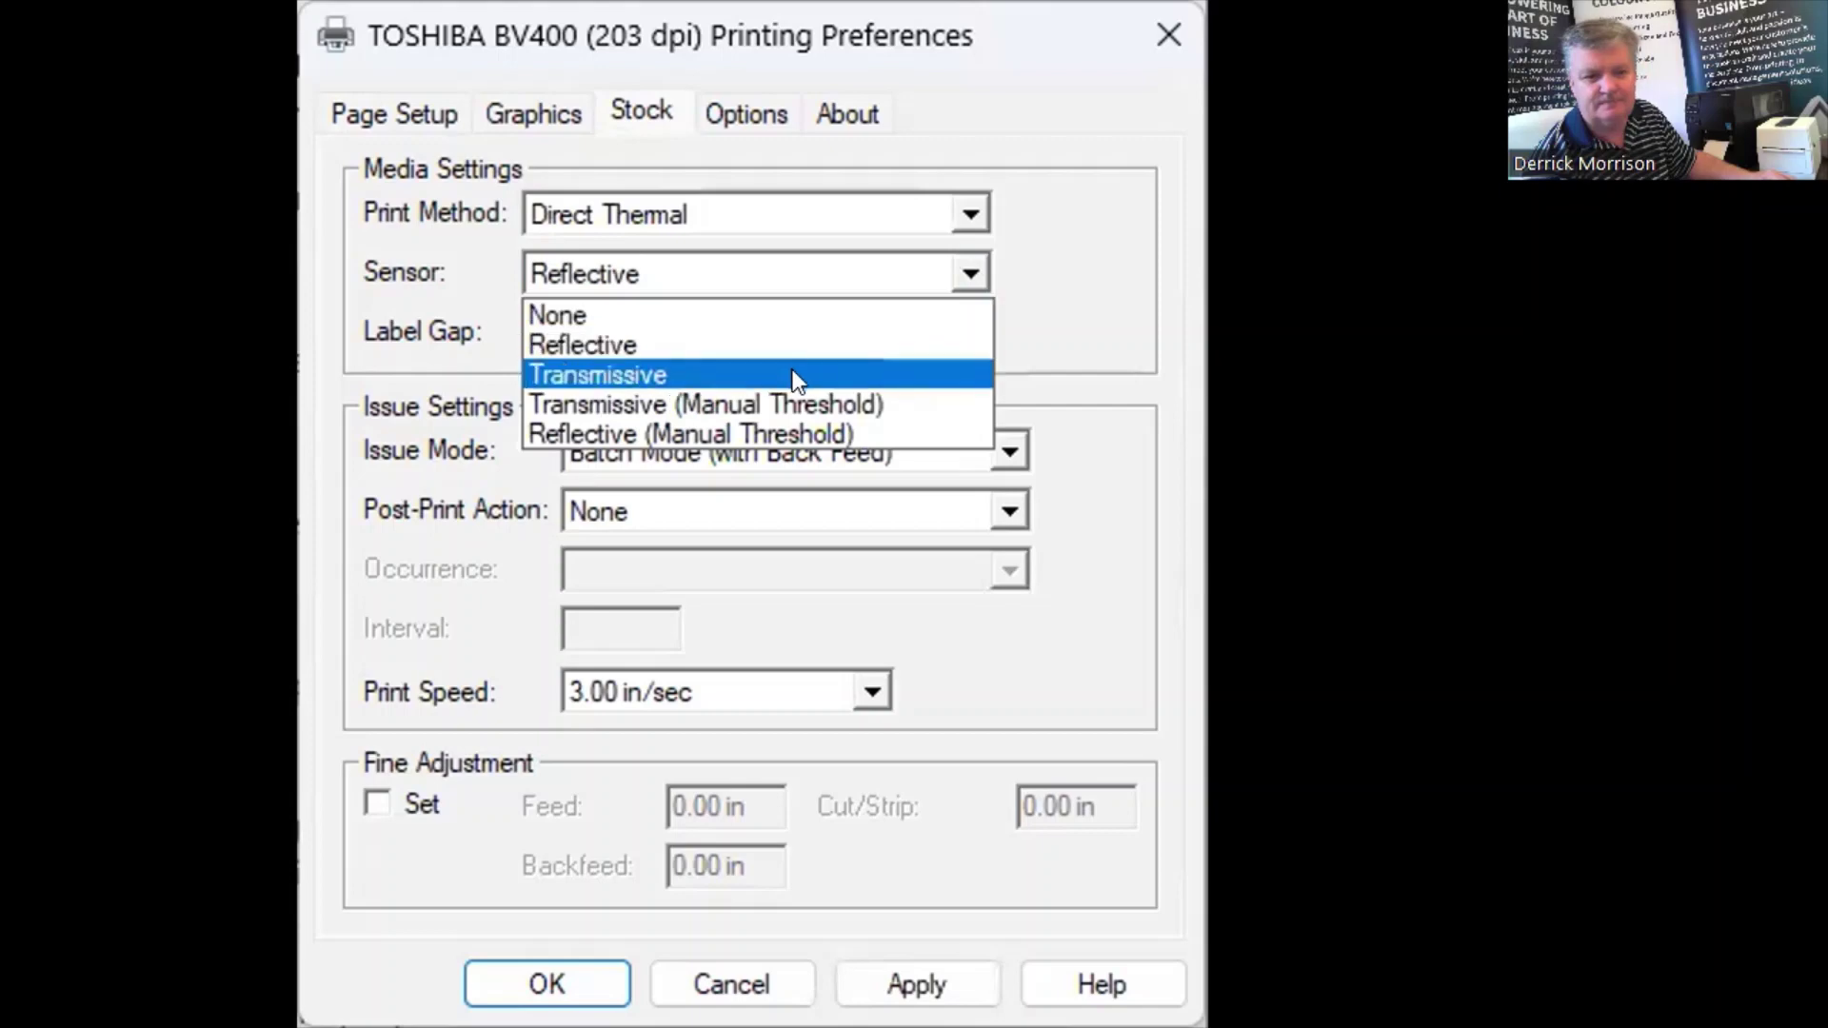
left_click(796, 373)
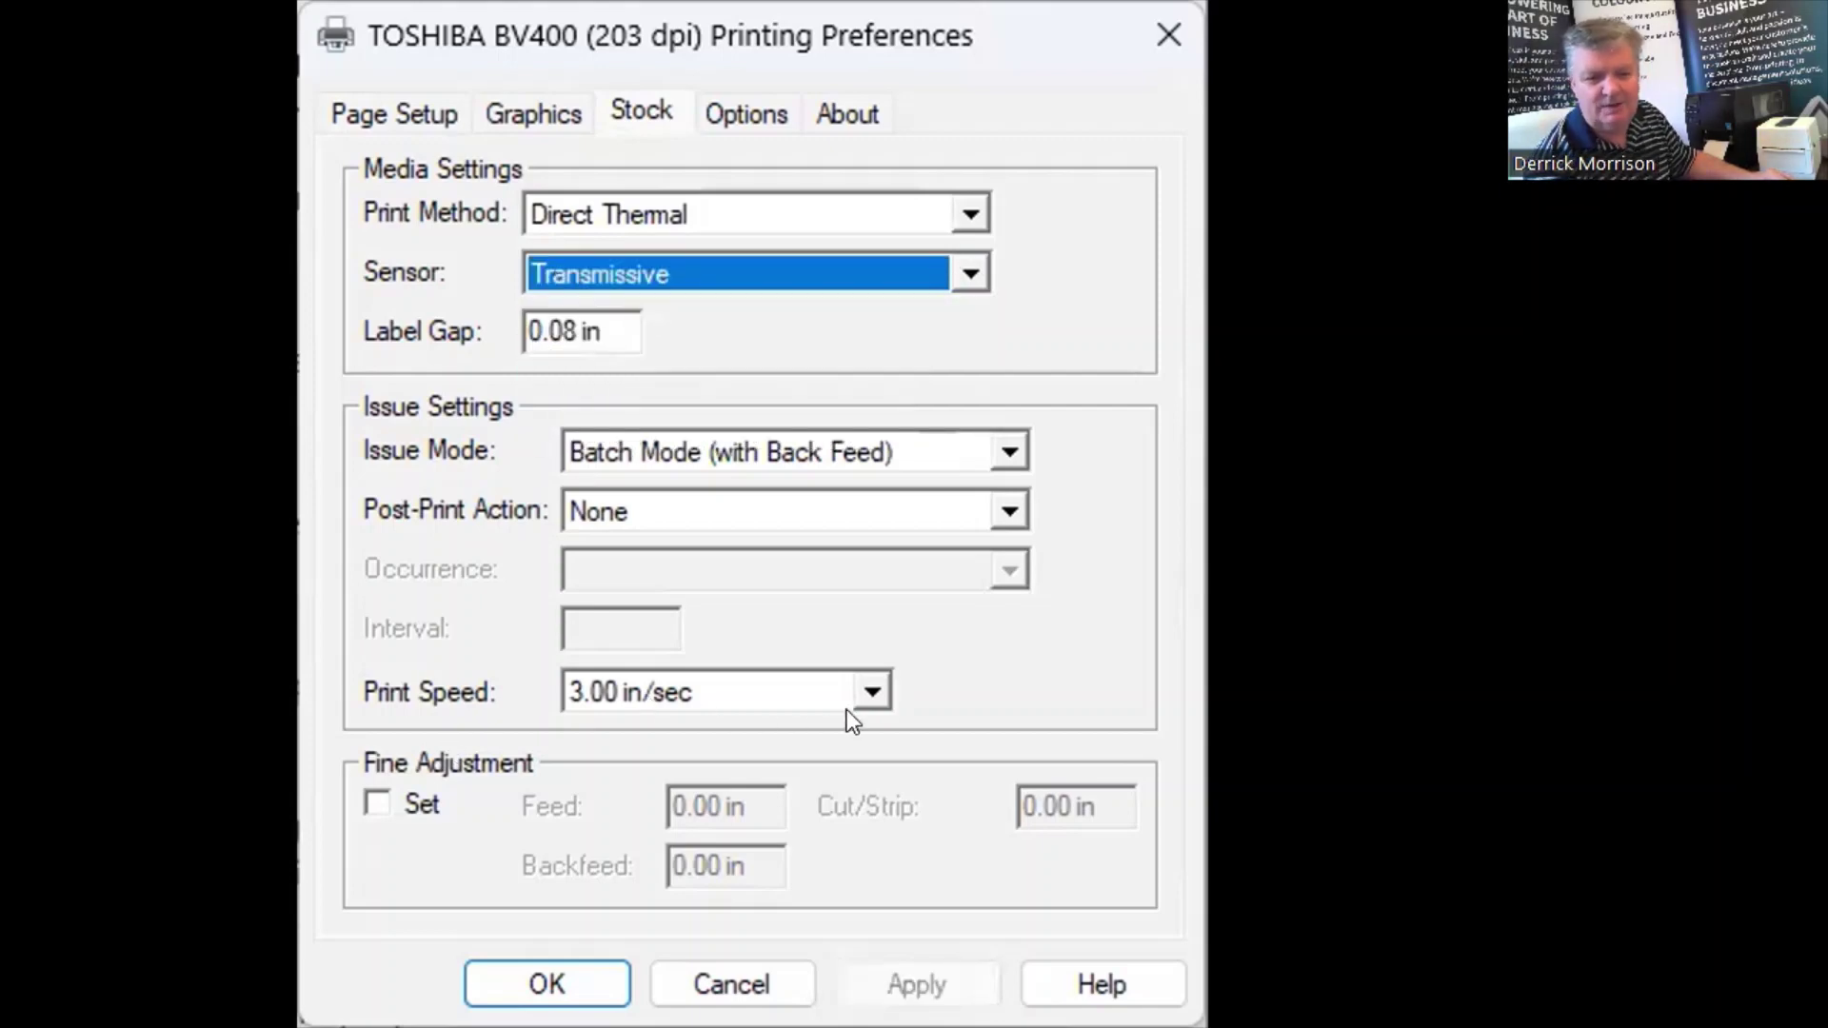
left_click(869, 693)
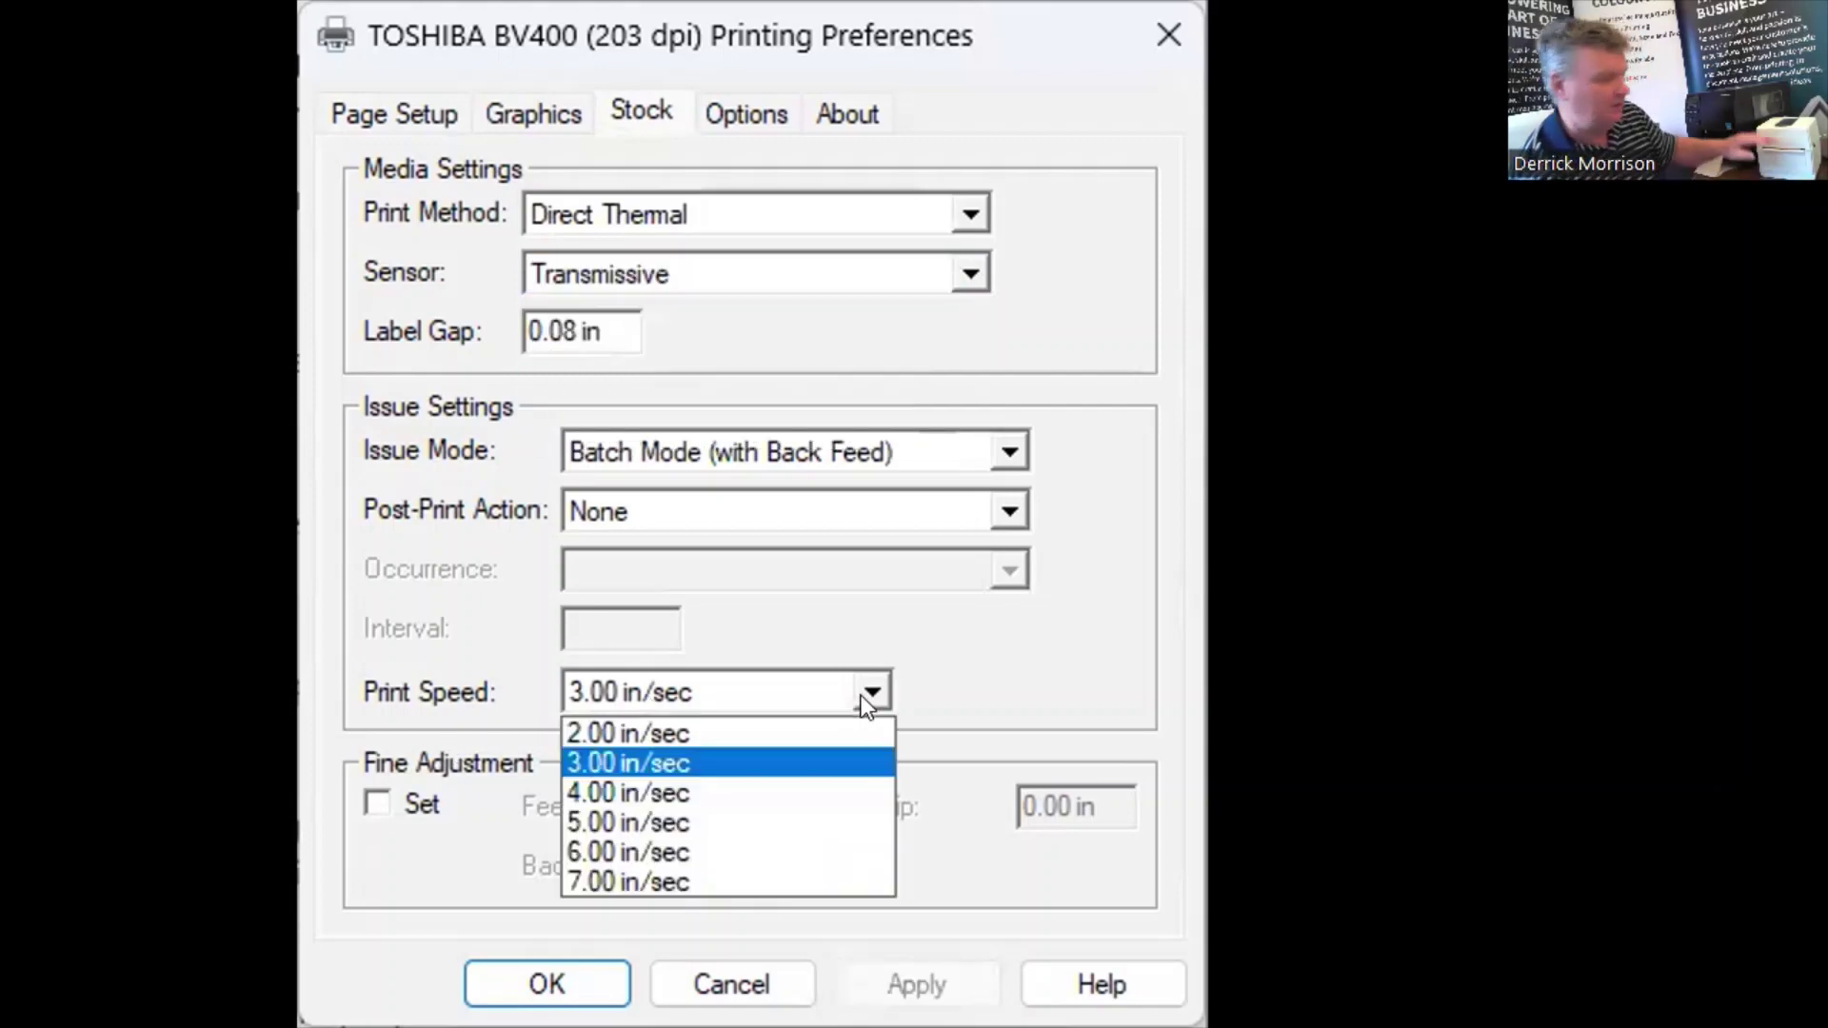
left_click(786, 760)
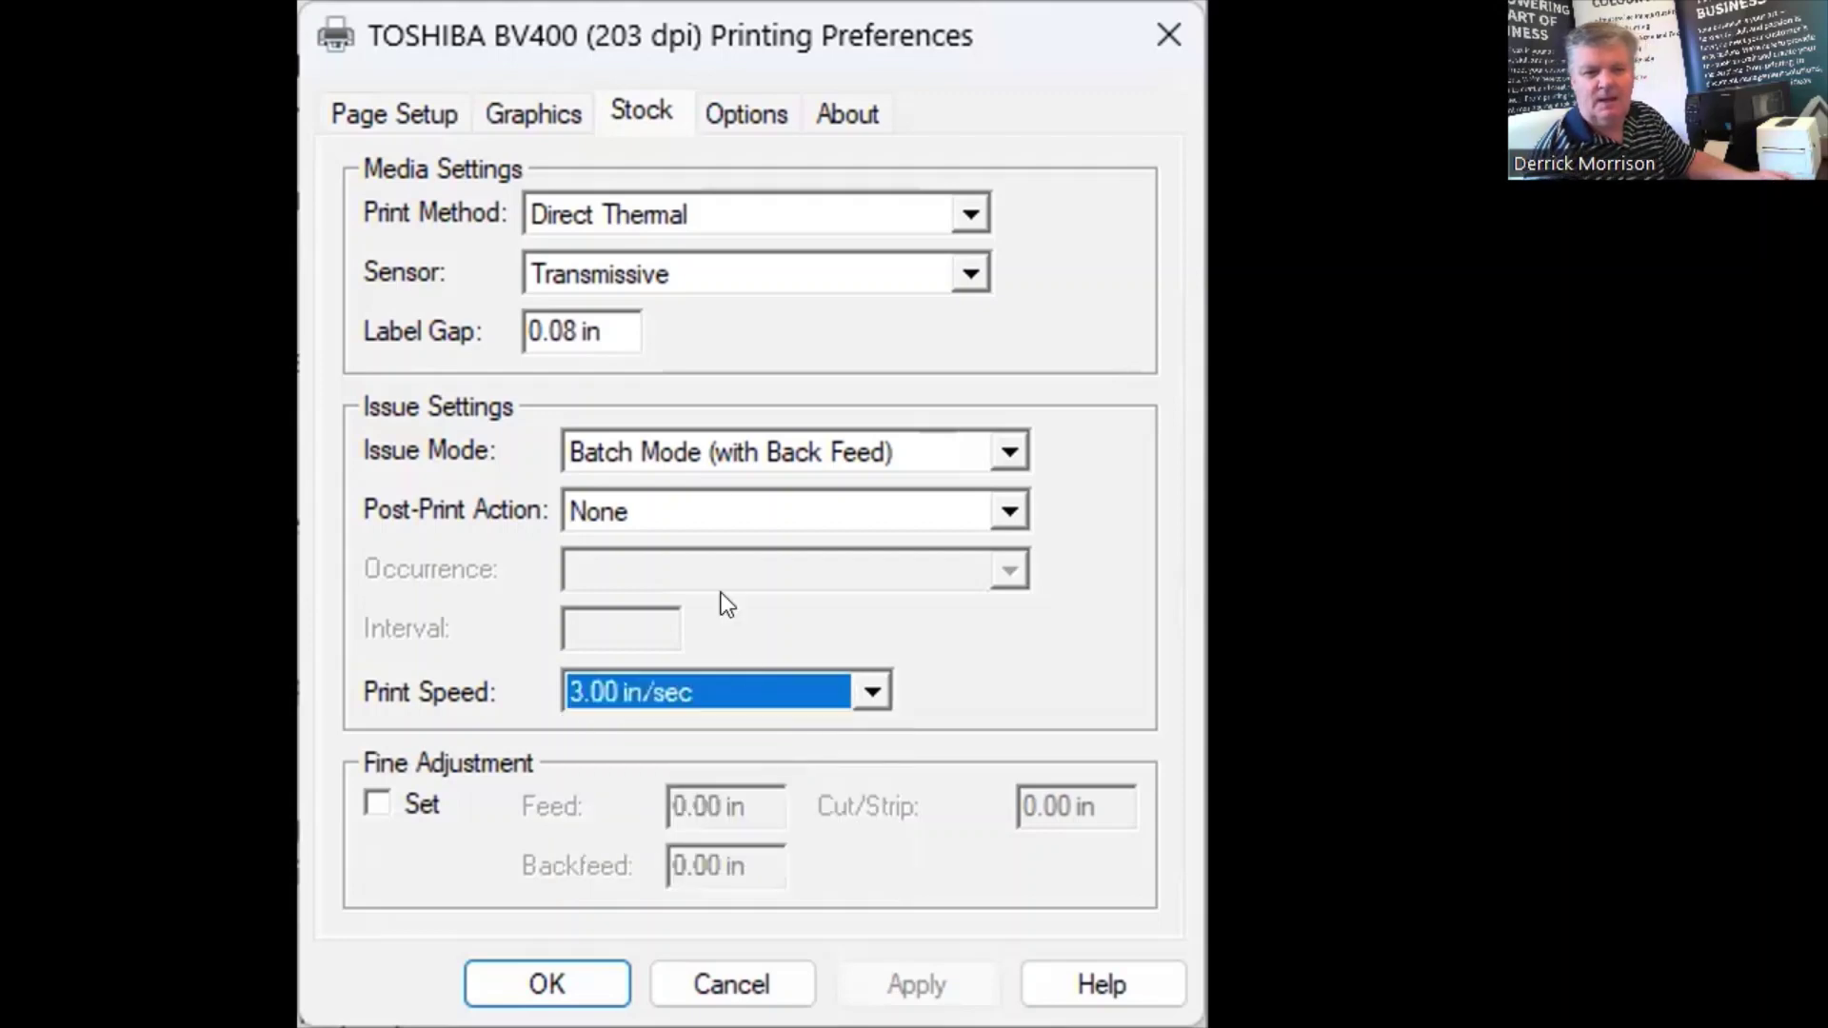
On the Options tab, raise the Direct Thermal print density to 8.
left_click(716, 113)
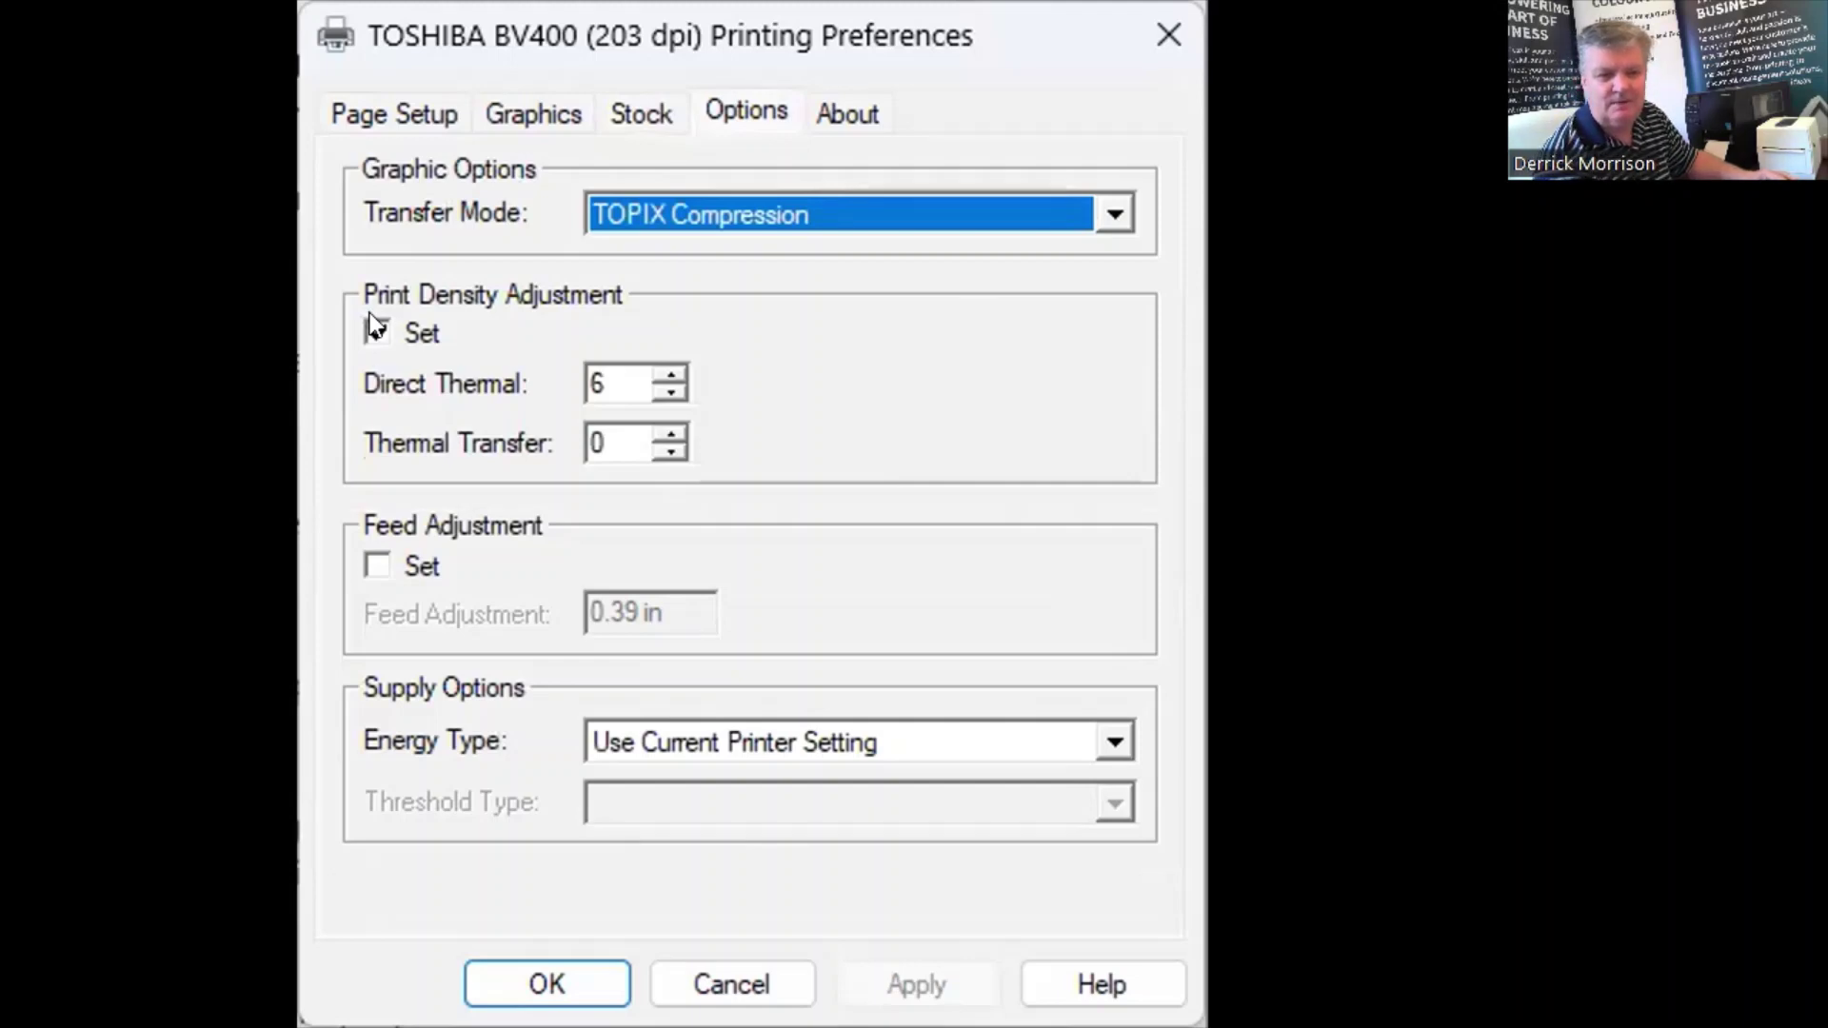
left_click(671, 375)
left_click(670, 373)
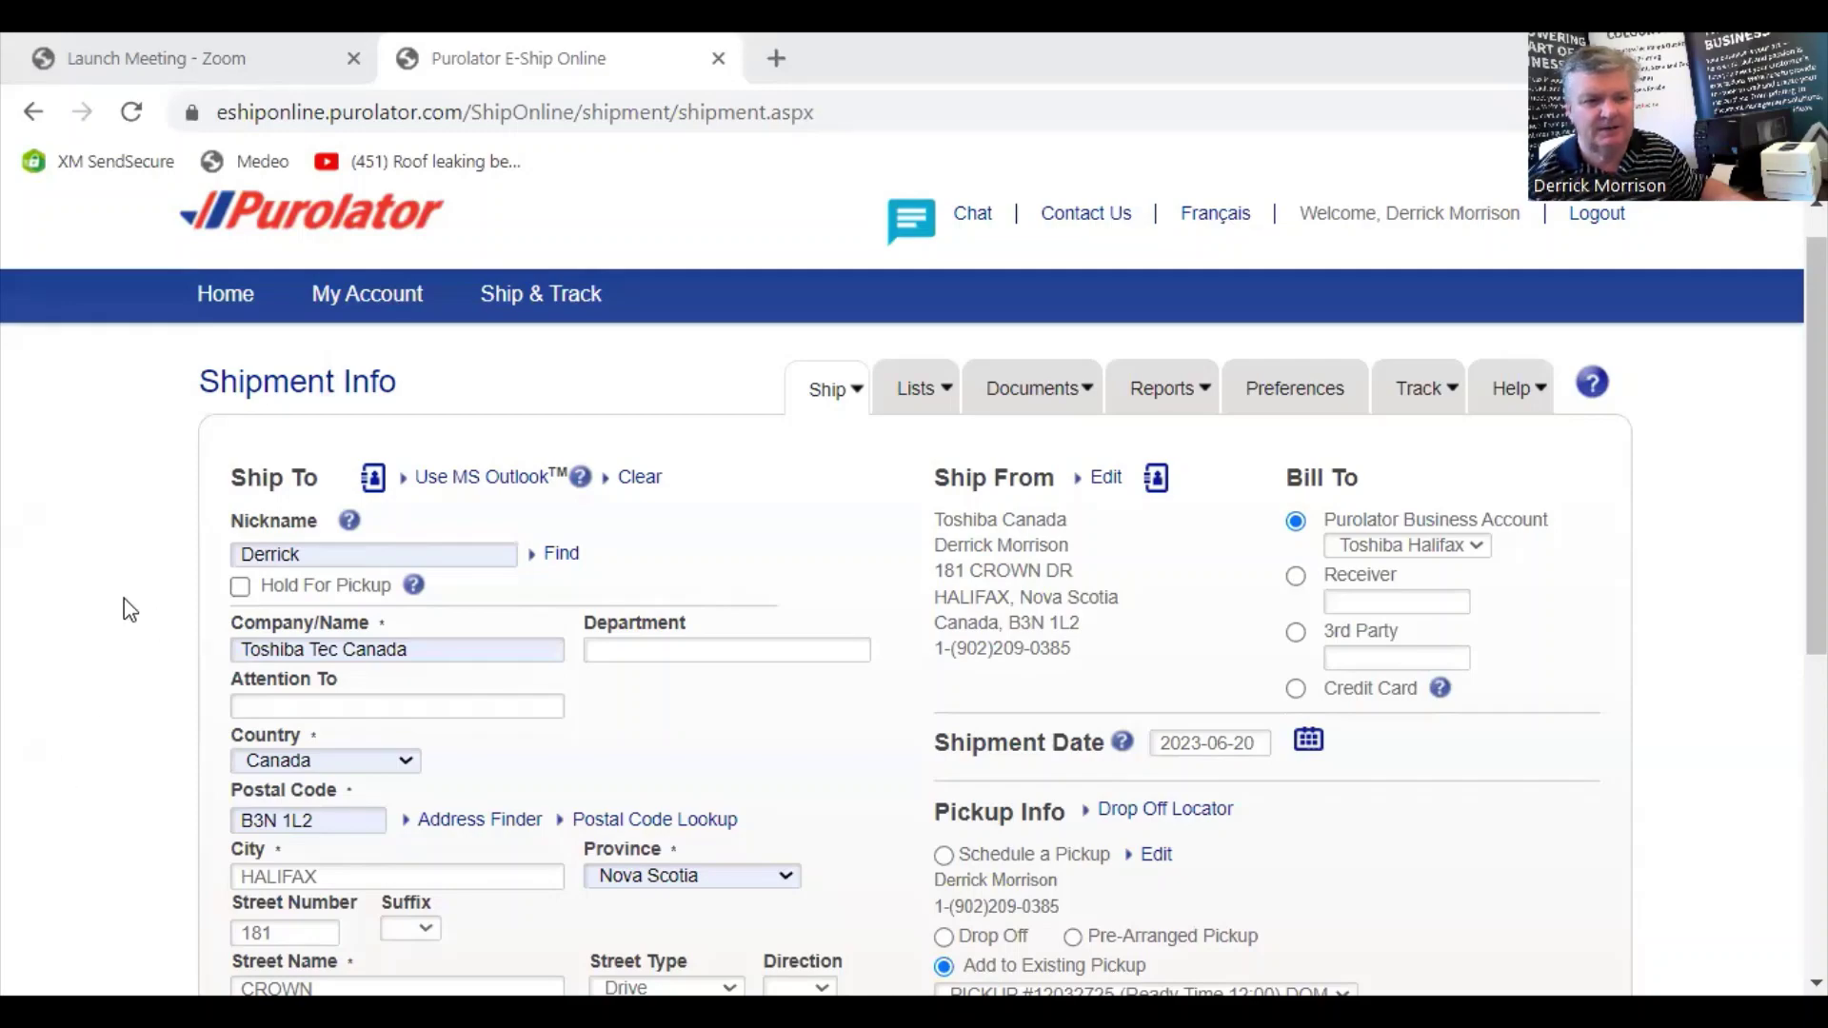
Review the recipient details and continue to the next page.
scroll(310, 601, "down", 3)
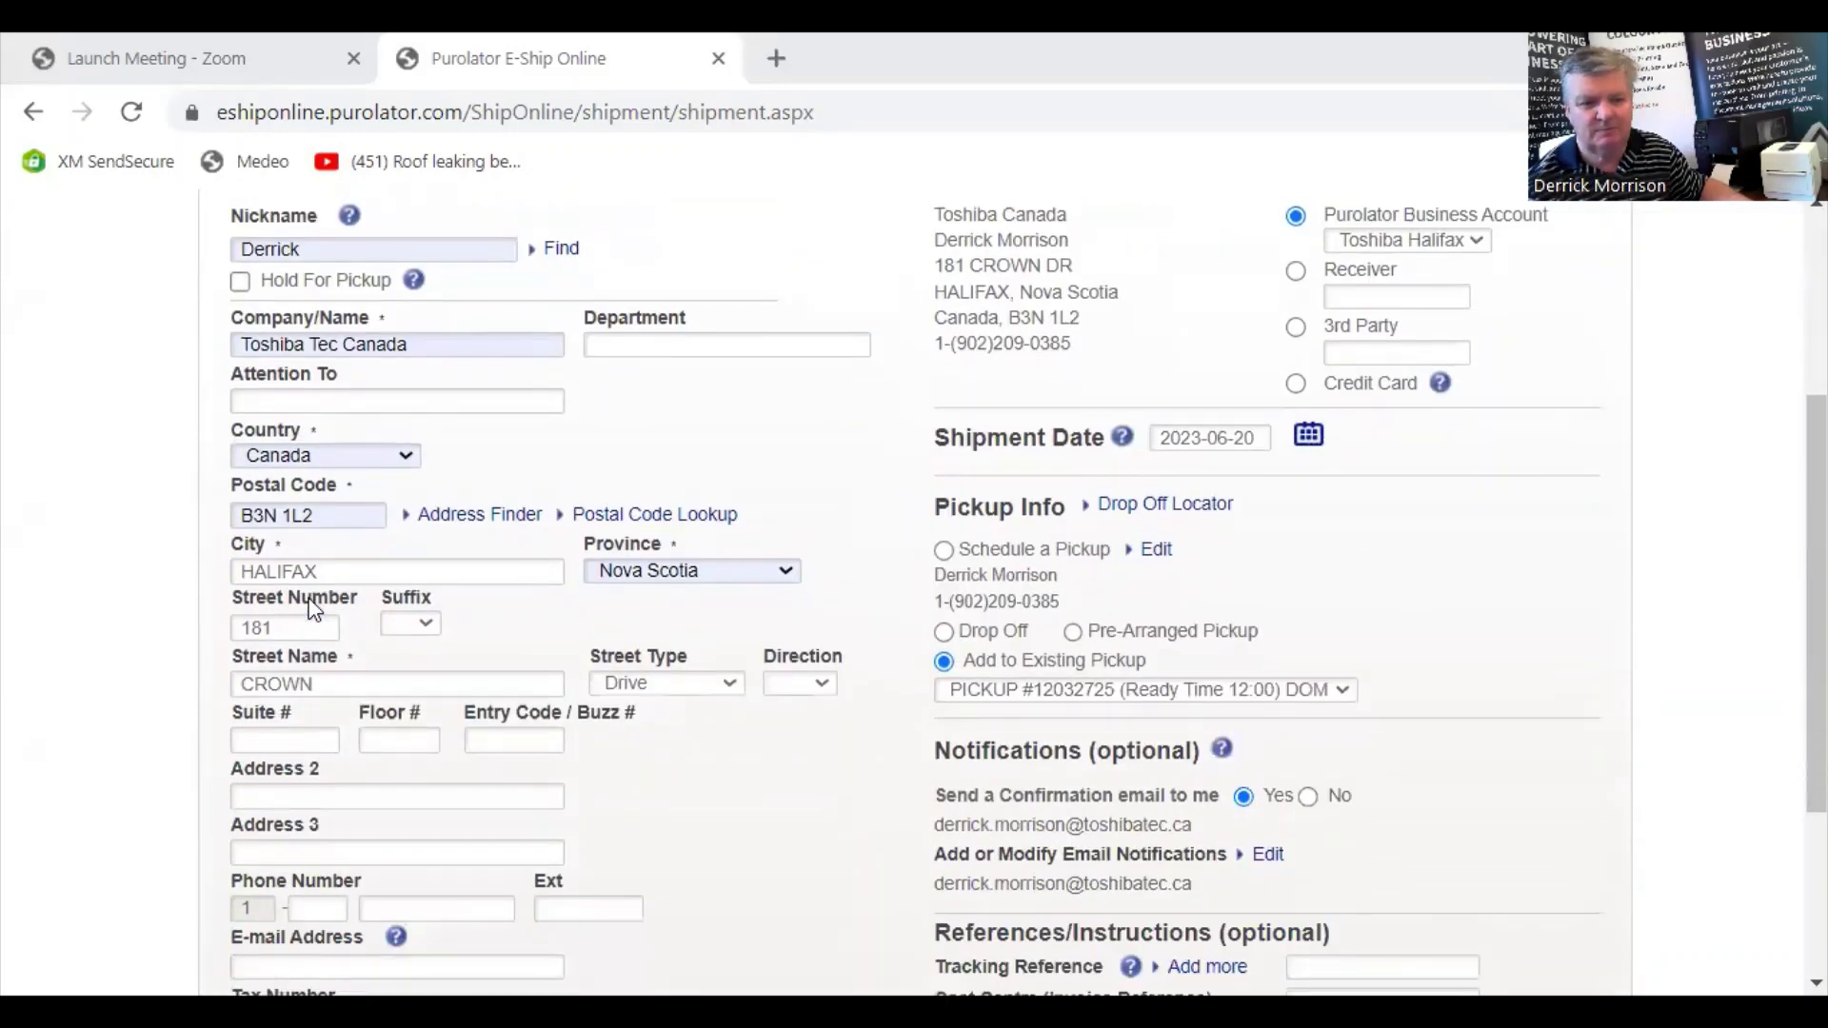
scroll(314, 611, "up", 4)
scroll(313, 609, "down", 6)
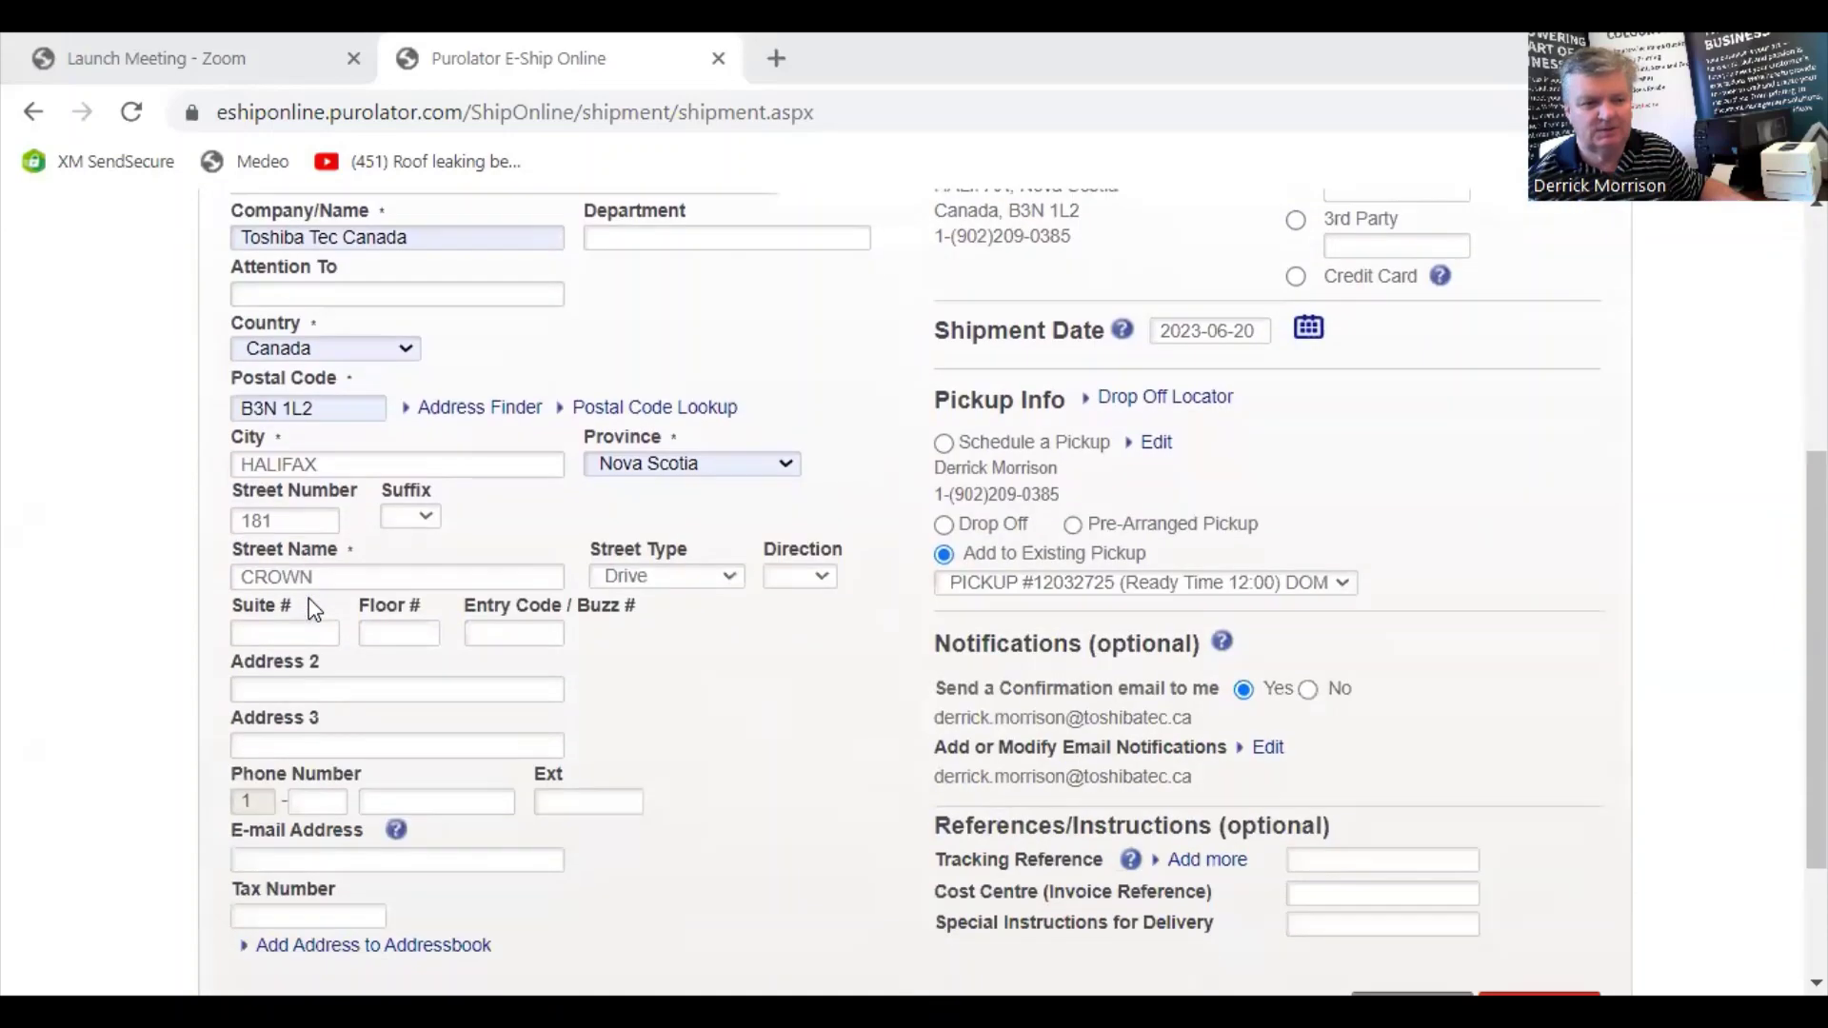
left_click(1546, 868)
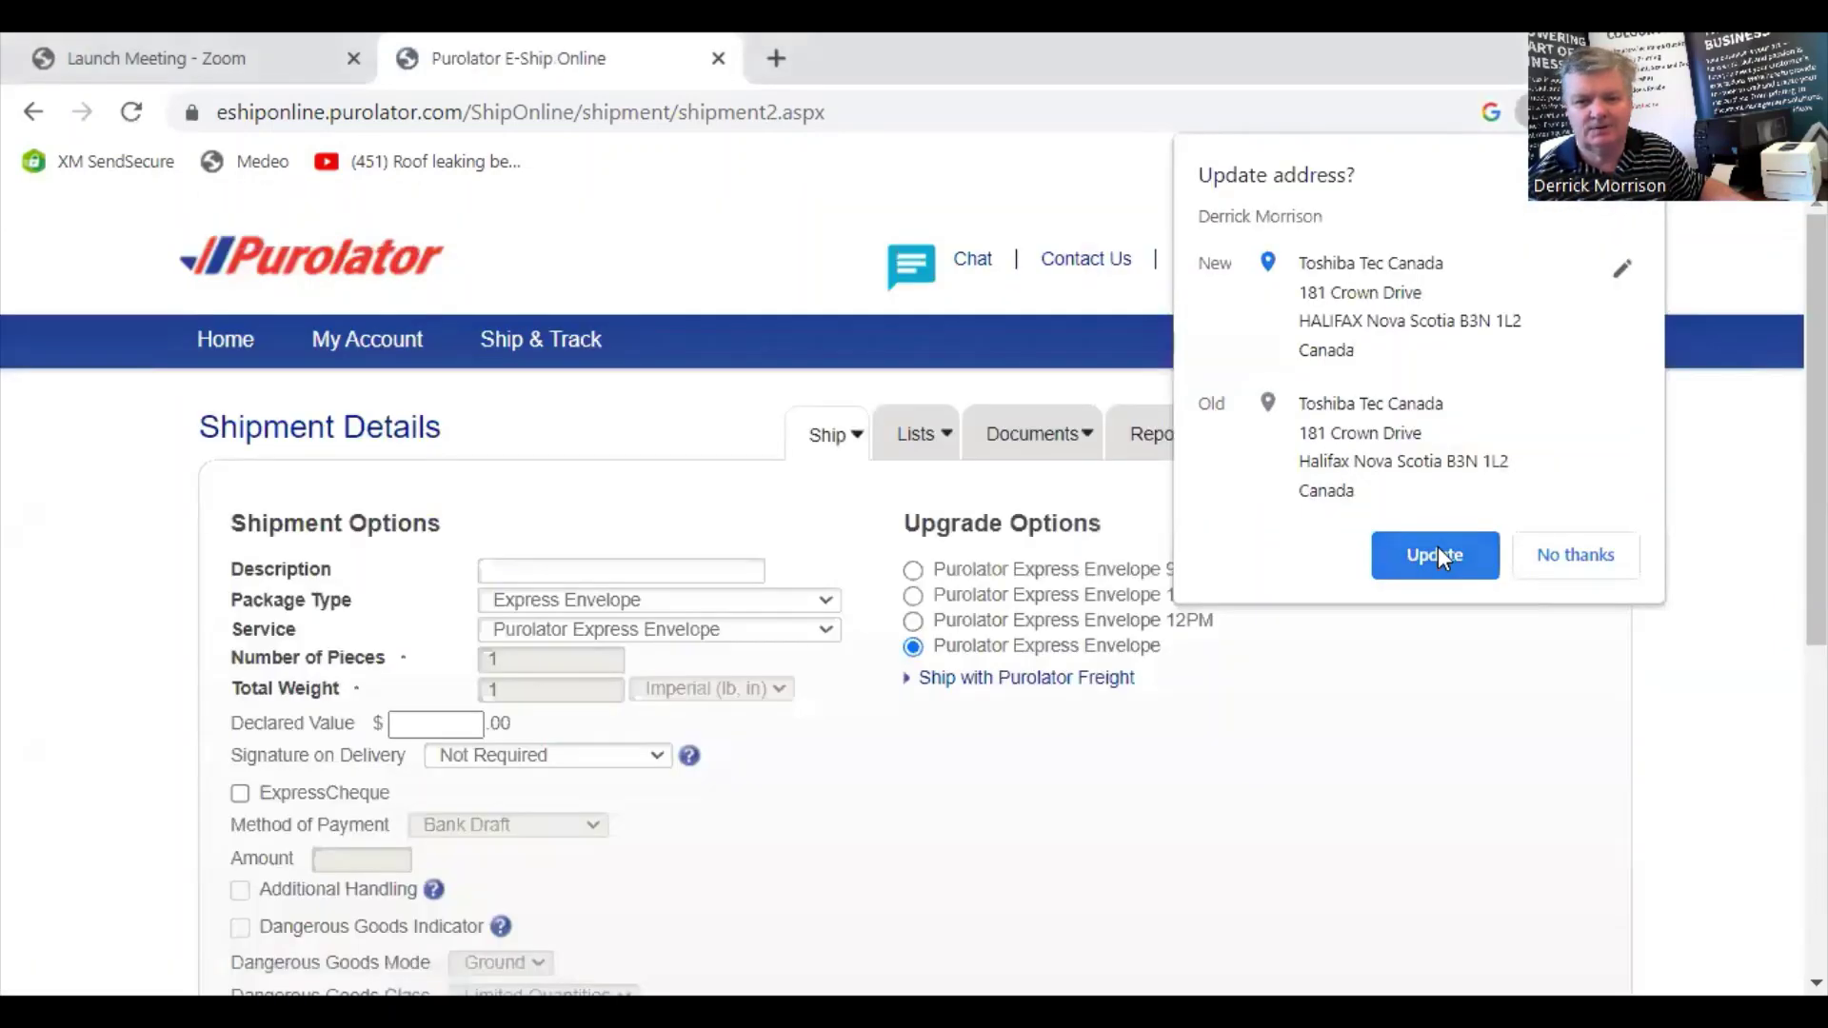
Create the shipment with Ship Now, accepting the no-signature delivery notice.
scroll(597, 629, "down", 3)
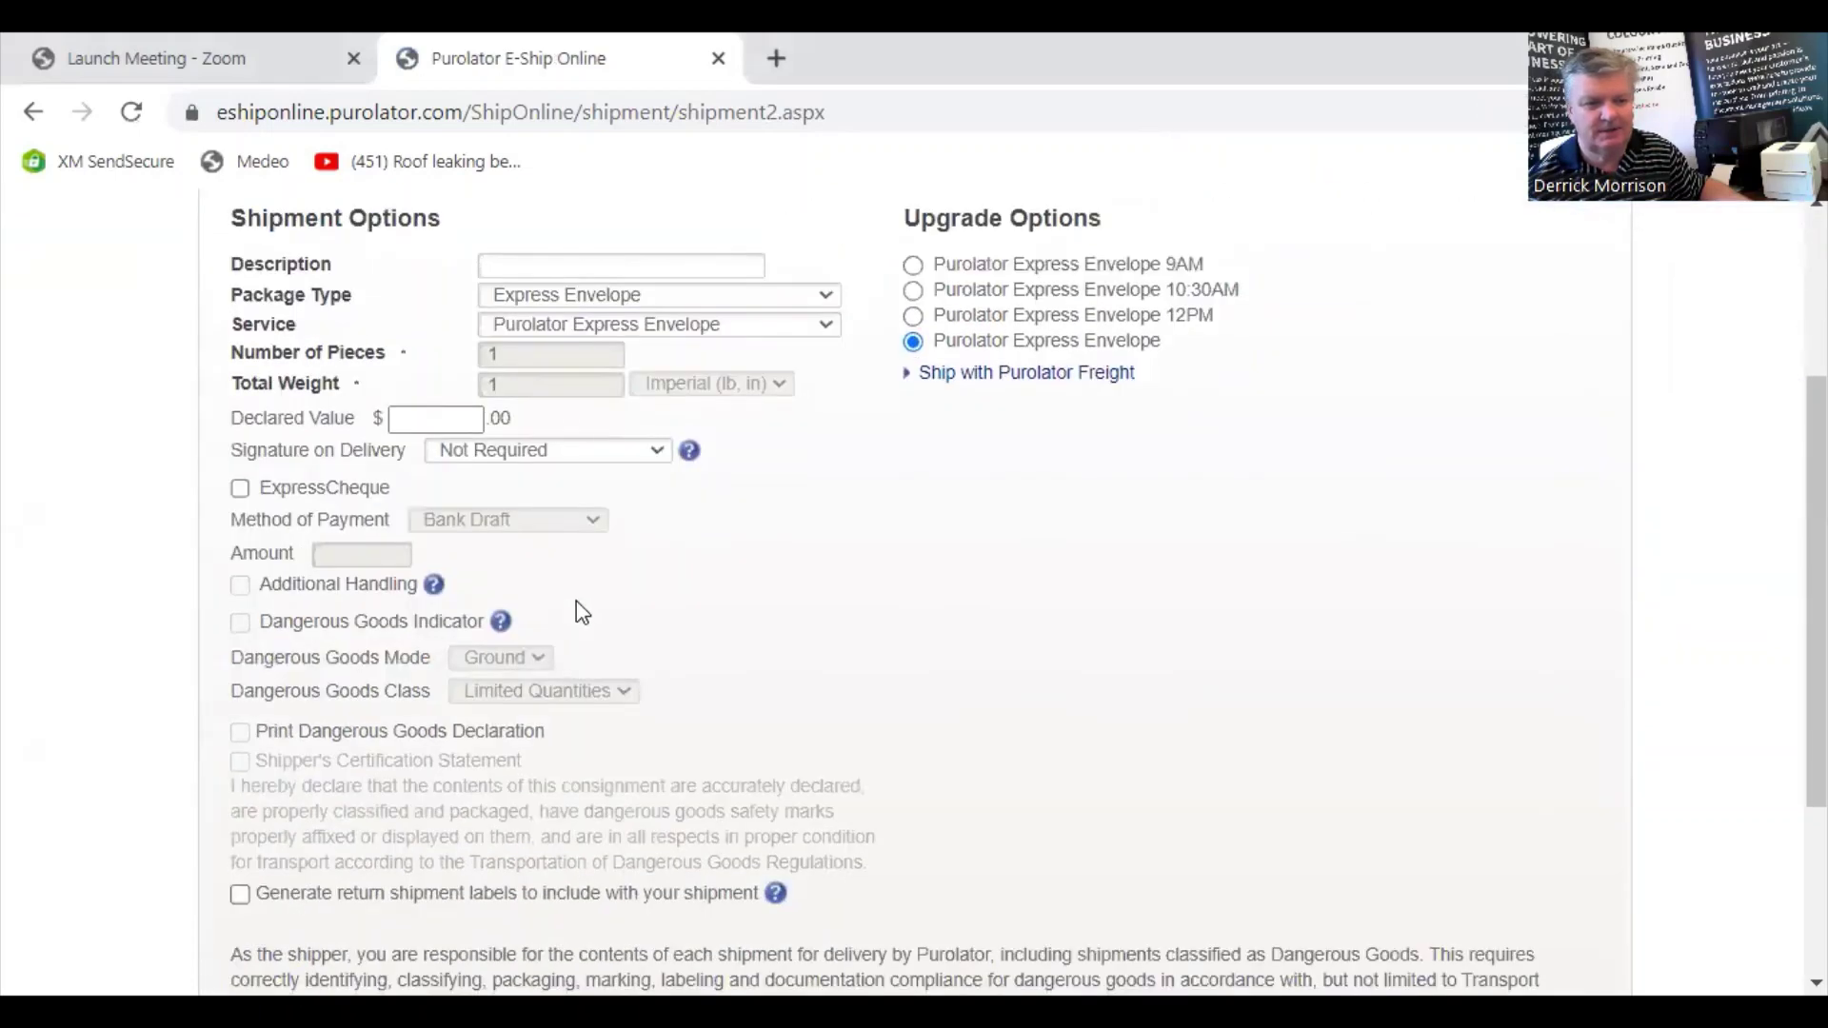
scroll(796, 372, "up", 2)
scroll(796, 372, "down", 5)
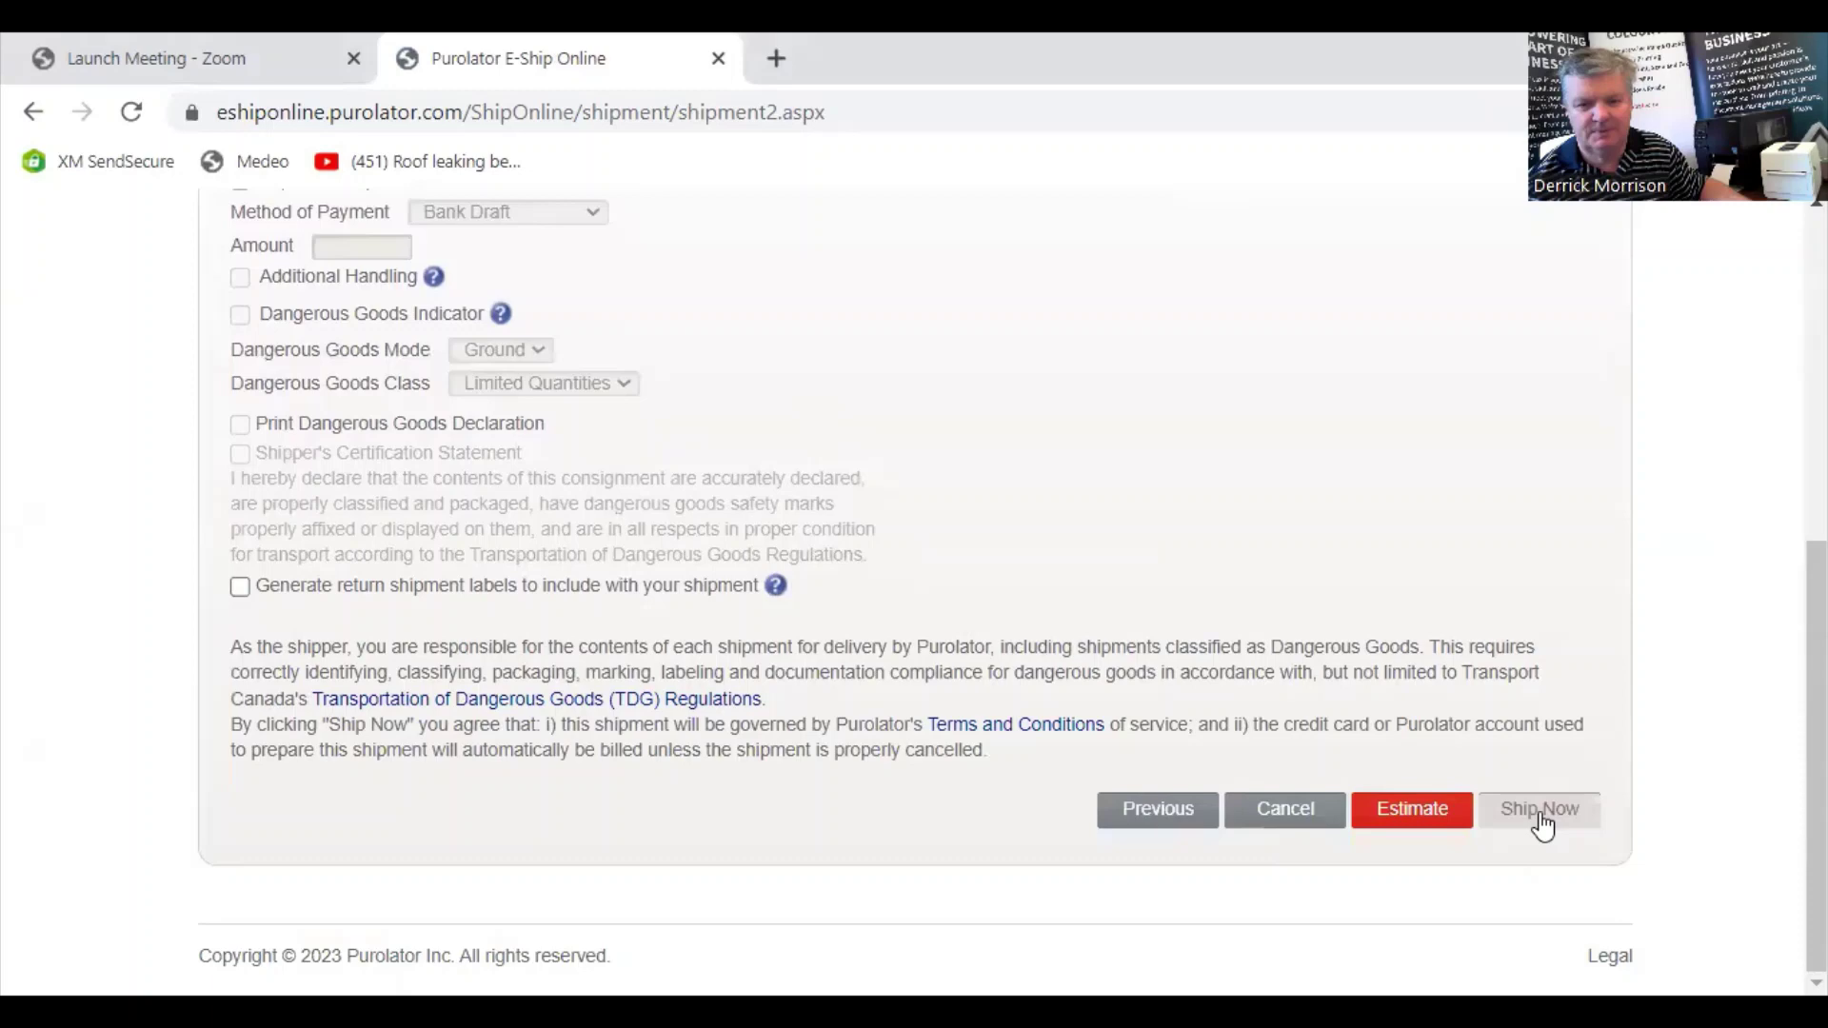
left_click(1540, 811)
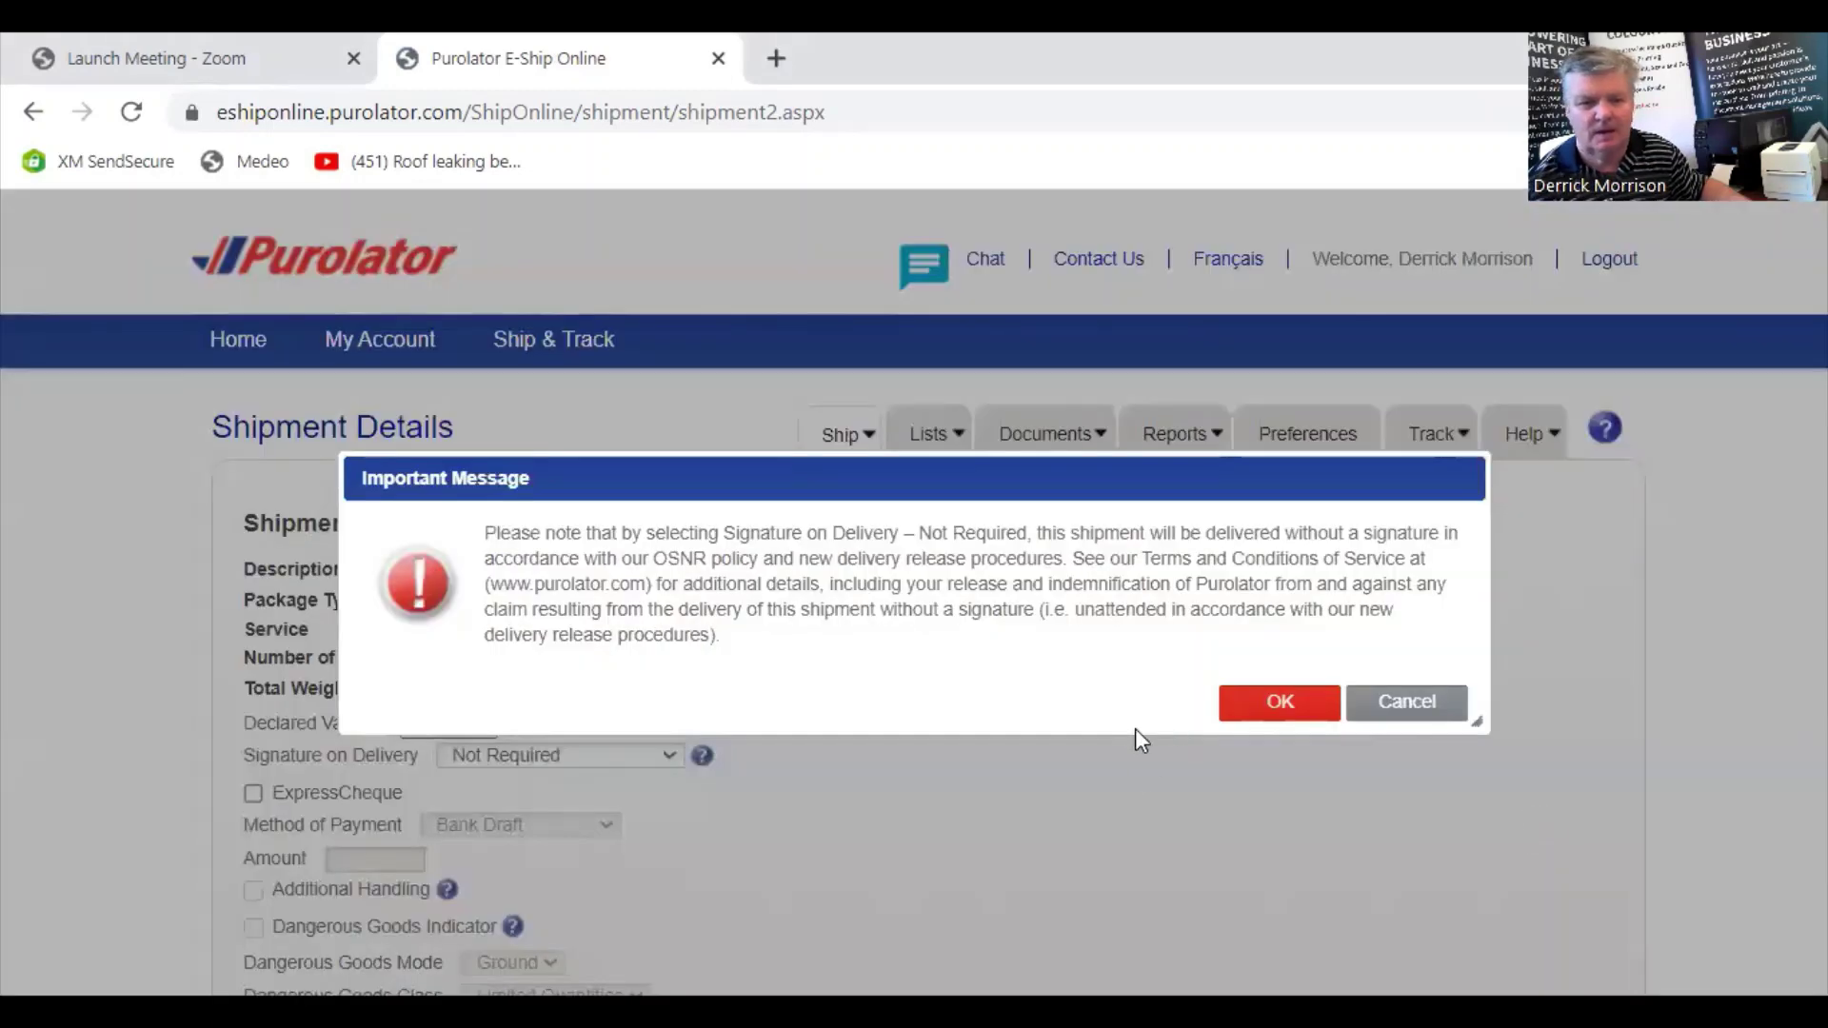
left_click(1275, 704)
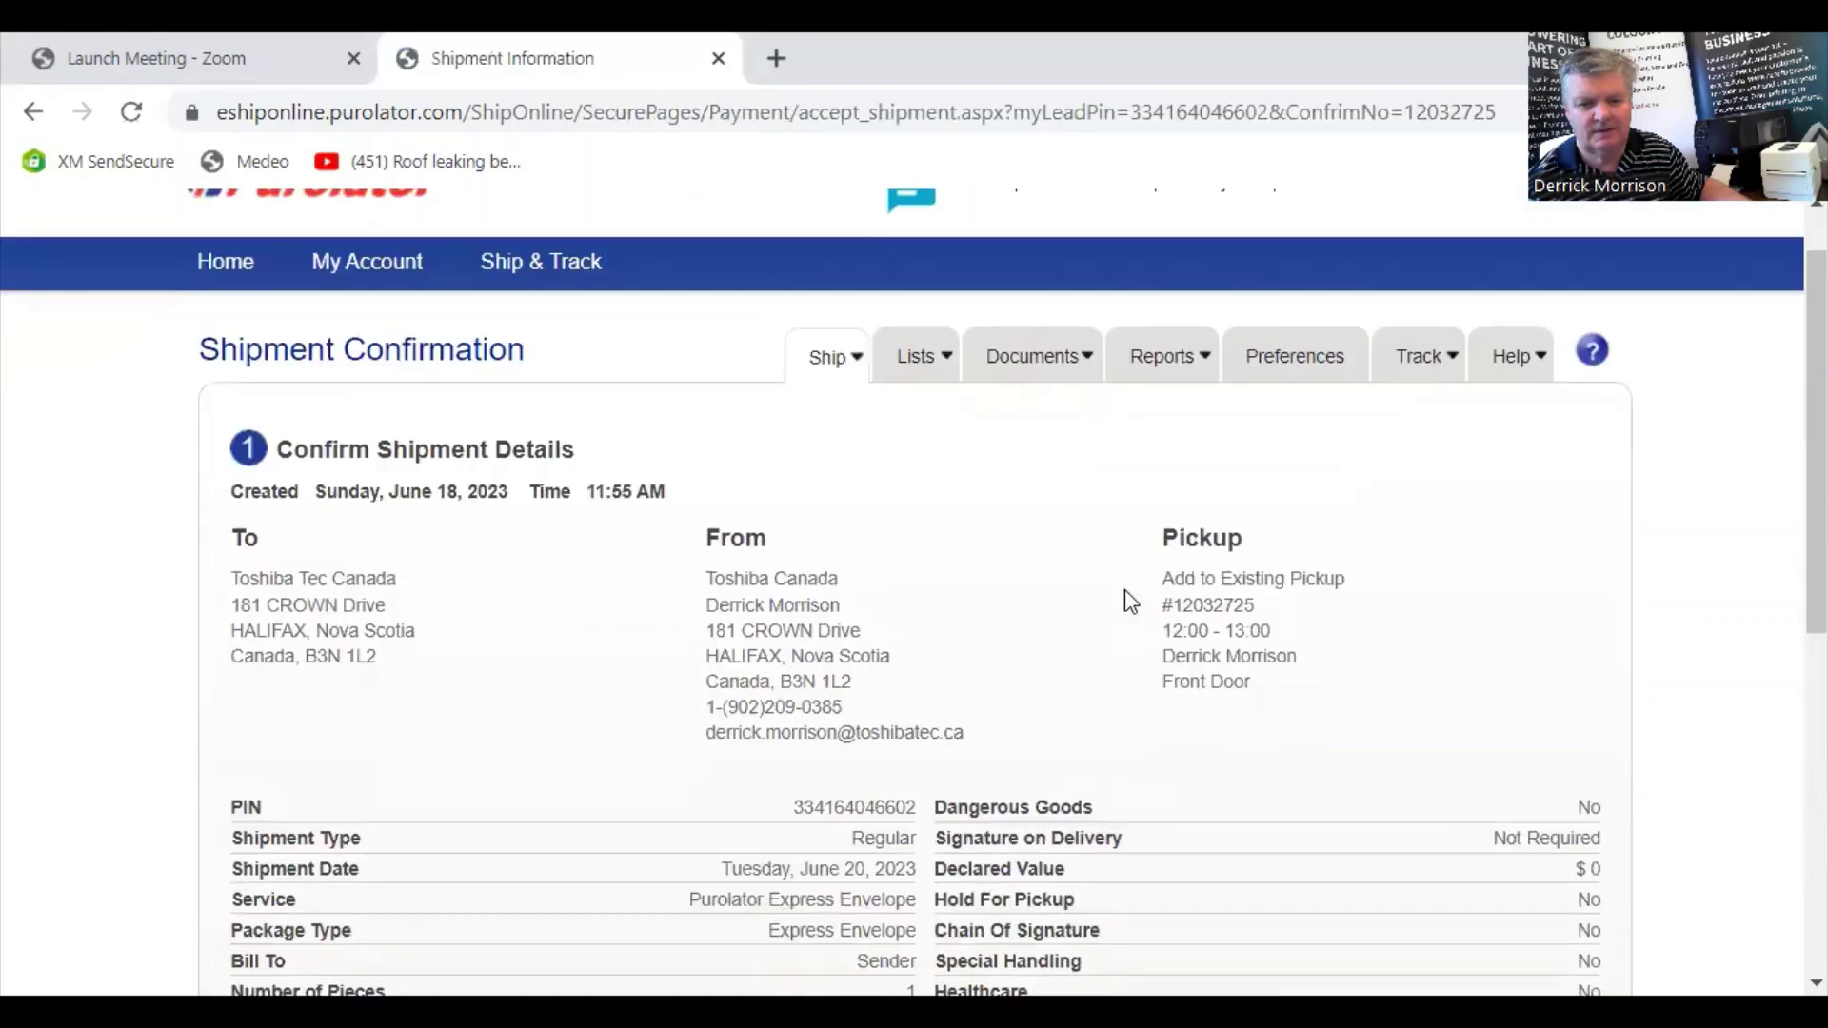
scroll(1129, 599, "down", 4)
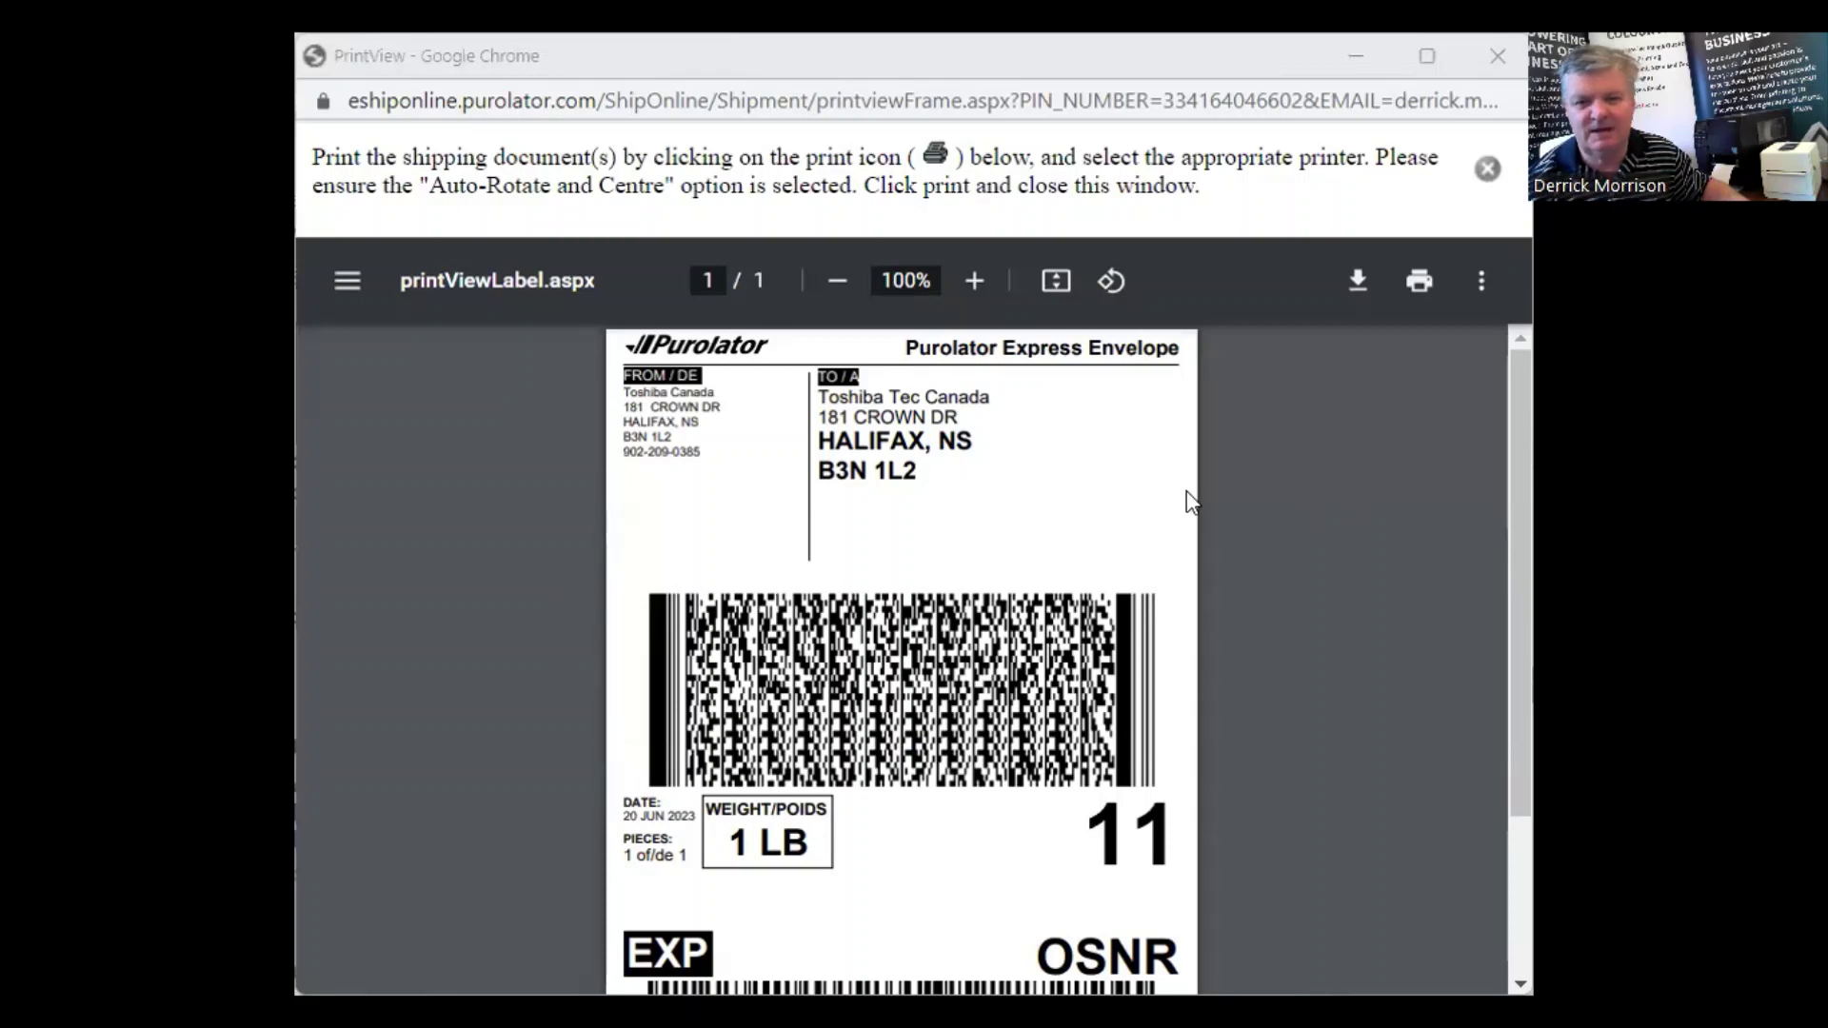
Print the label to TOSHIBA BV400 (203 dpi) on 4 x 6 paper.
left_click(1420, 282)
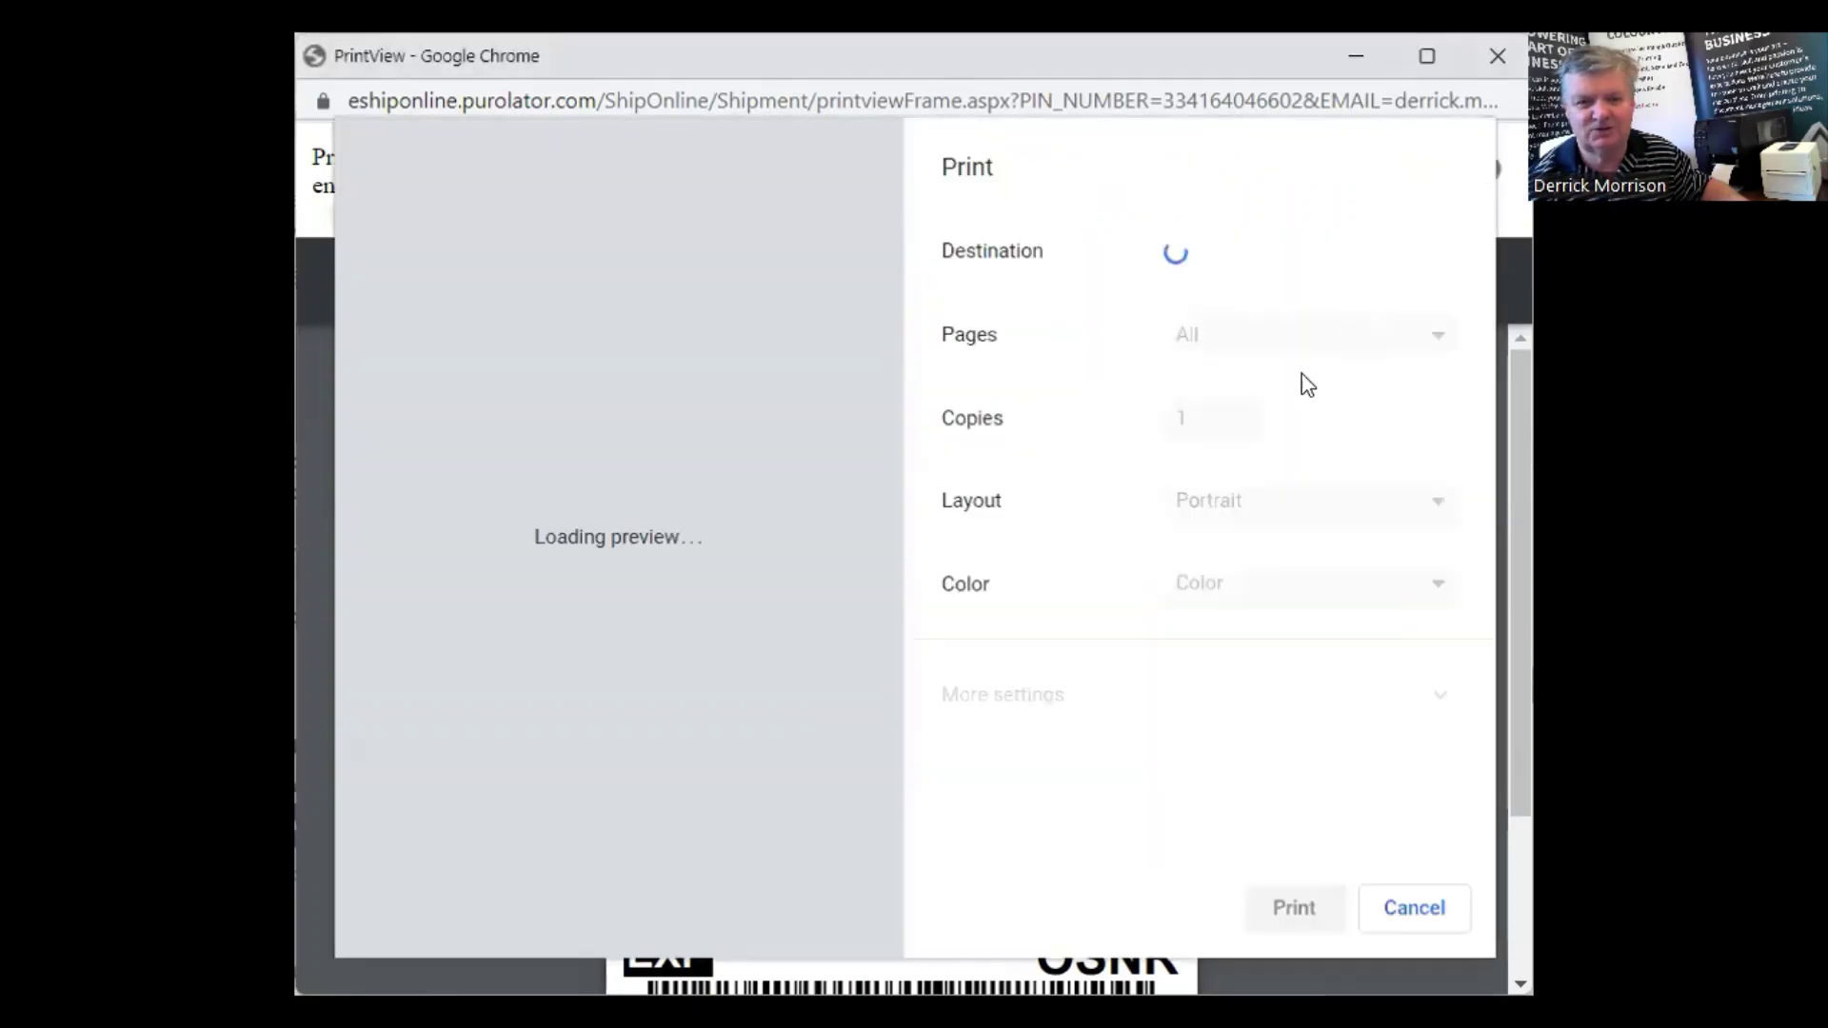
left_click(1429, 257)
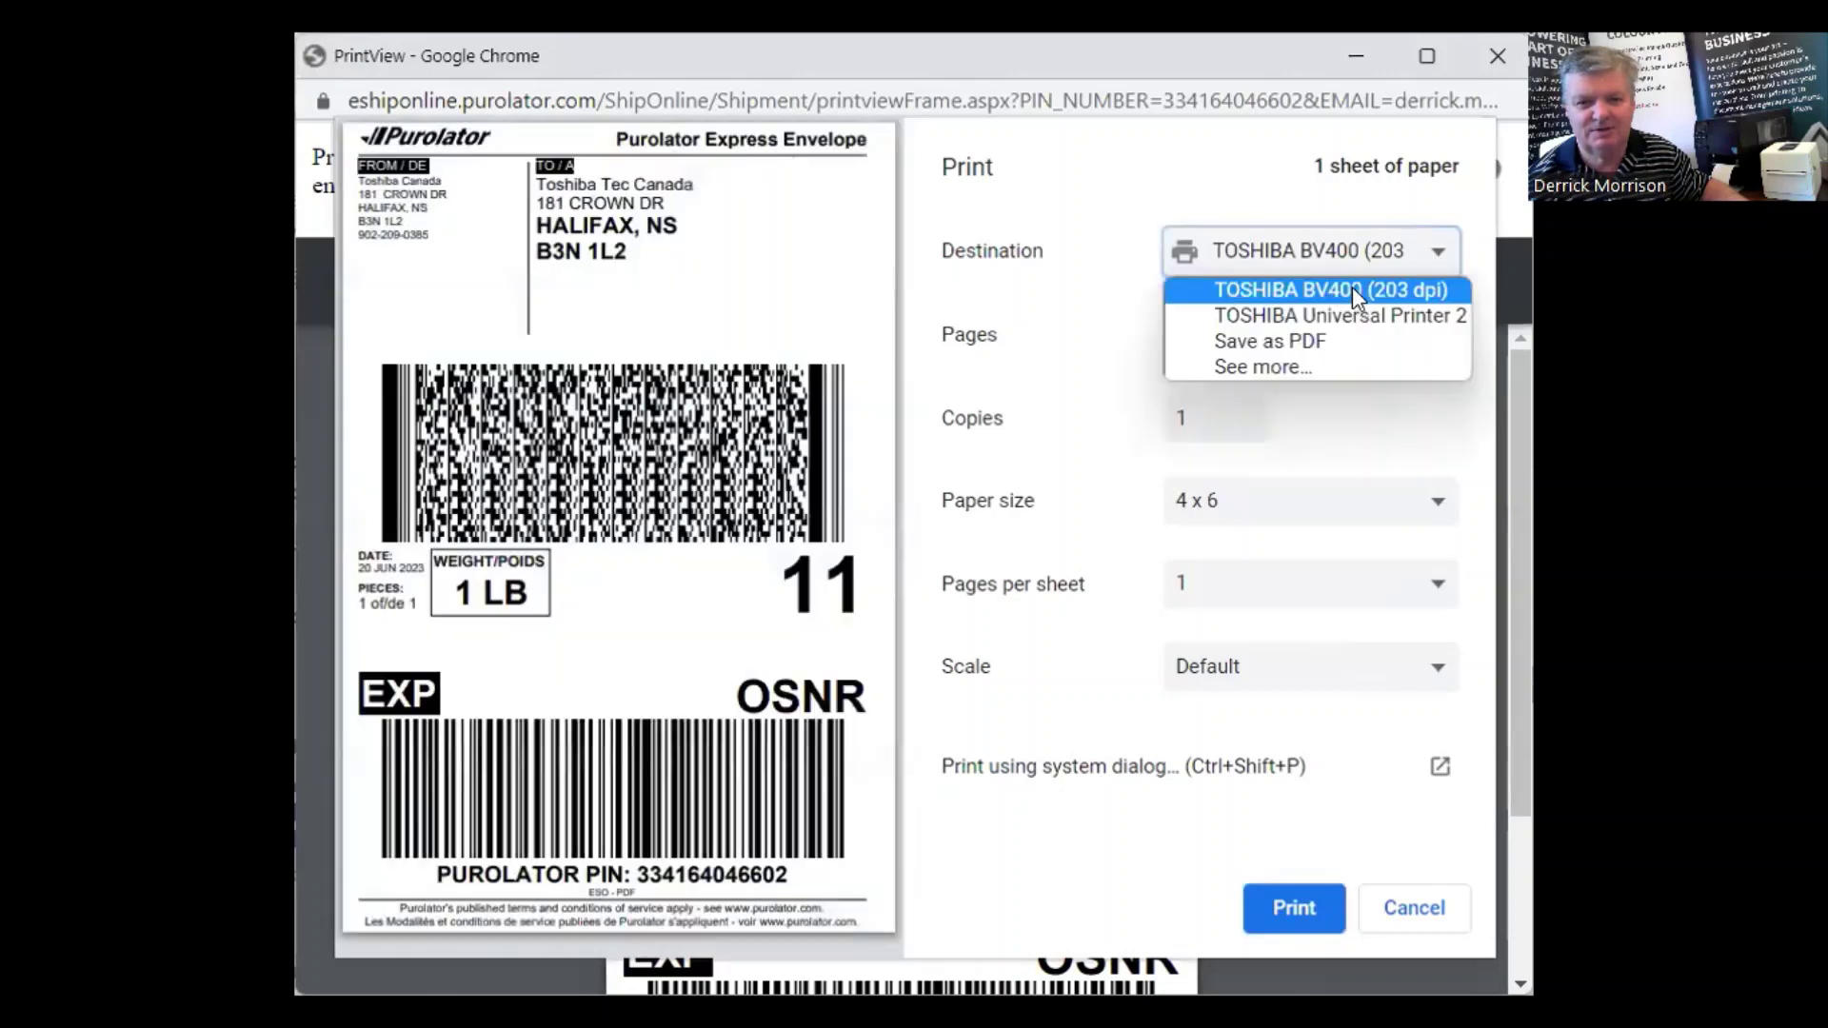
left_click(1329, 318)
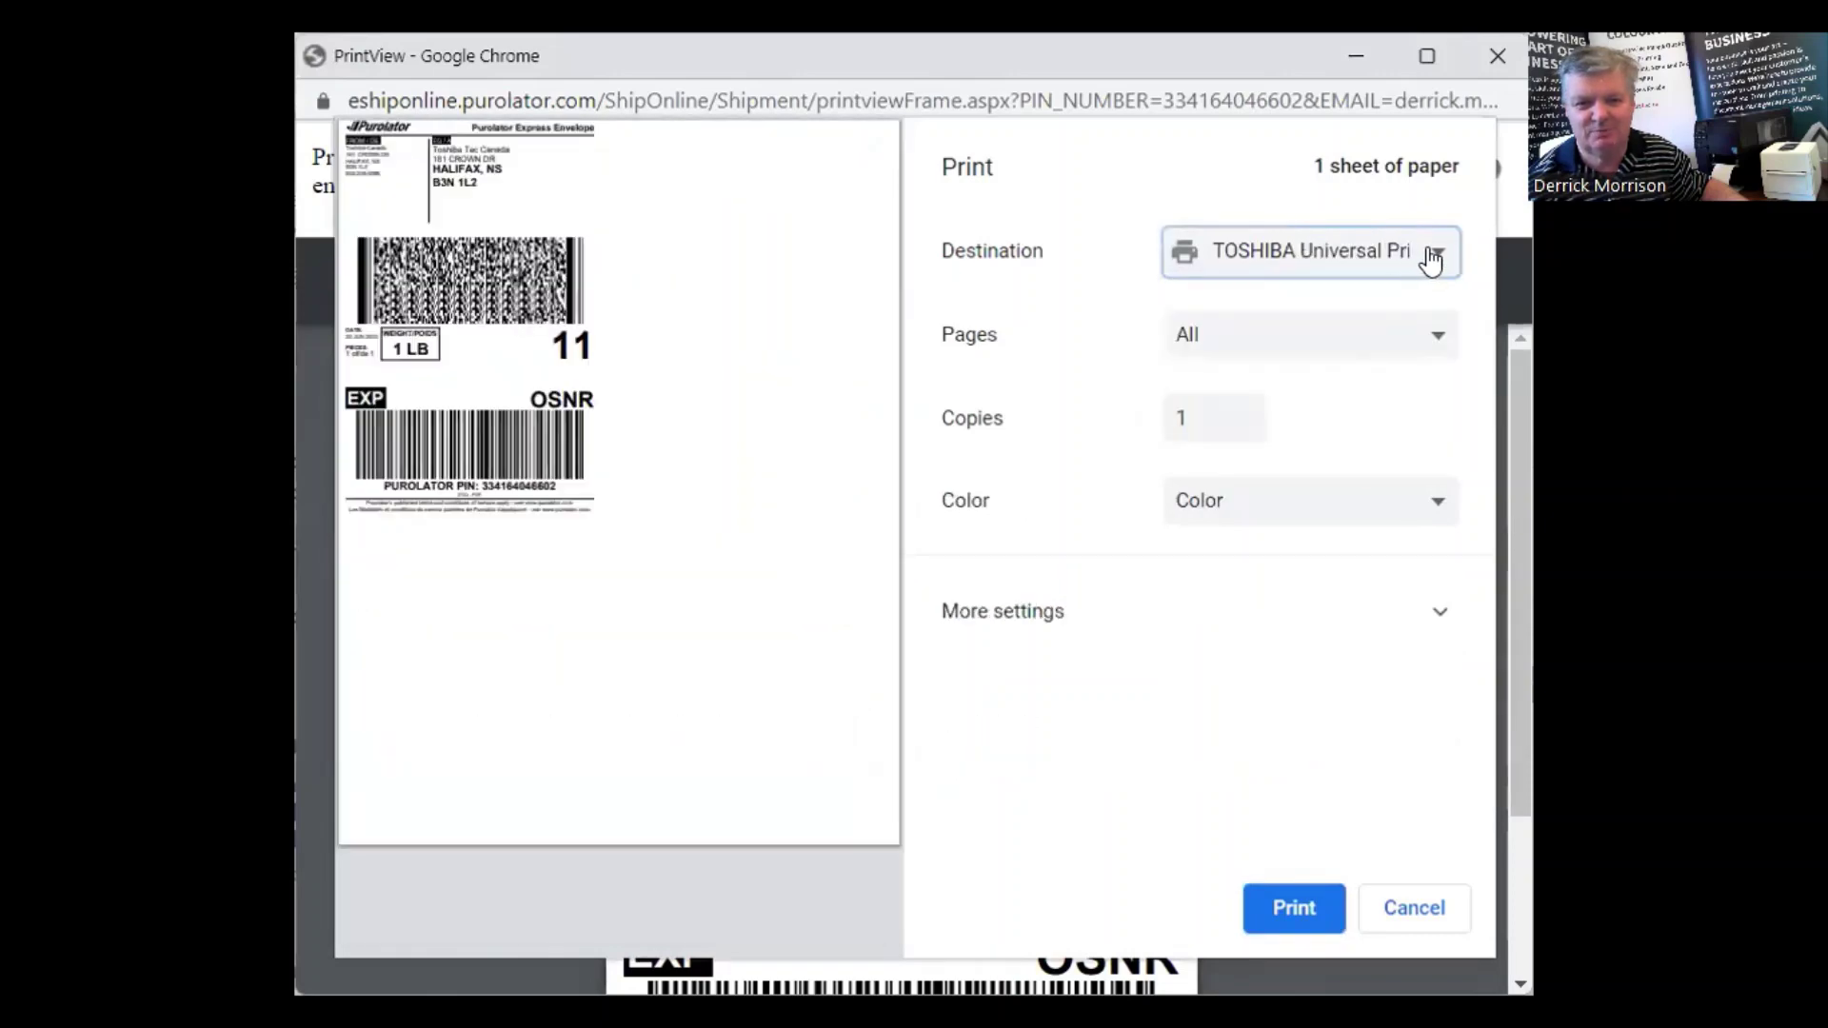
left_click(1432, 252)
left_click(1313, 287)
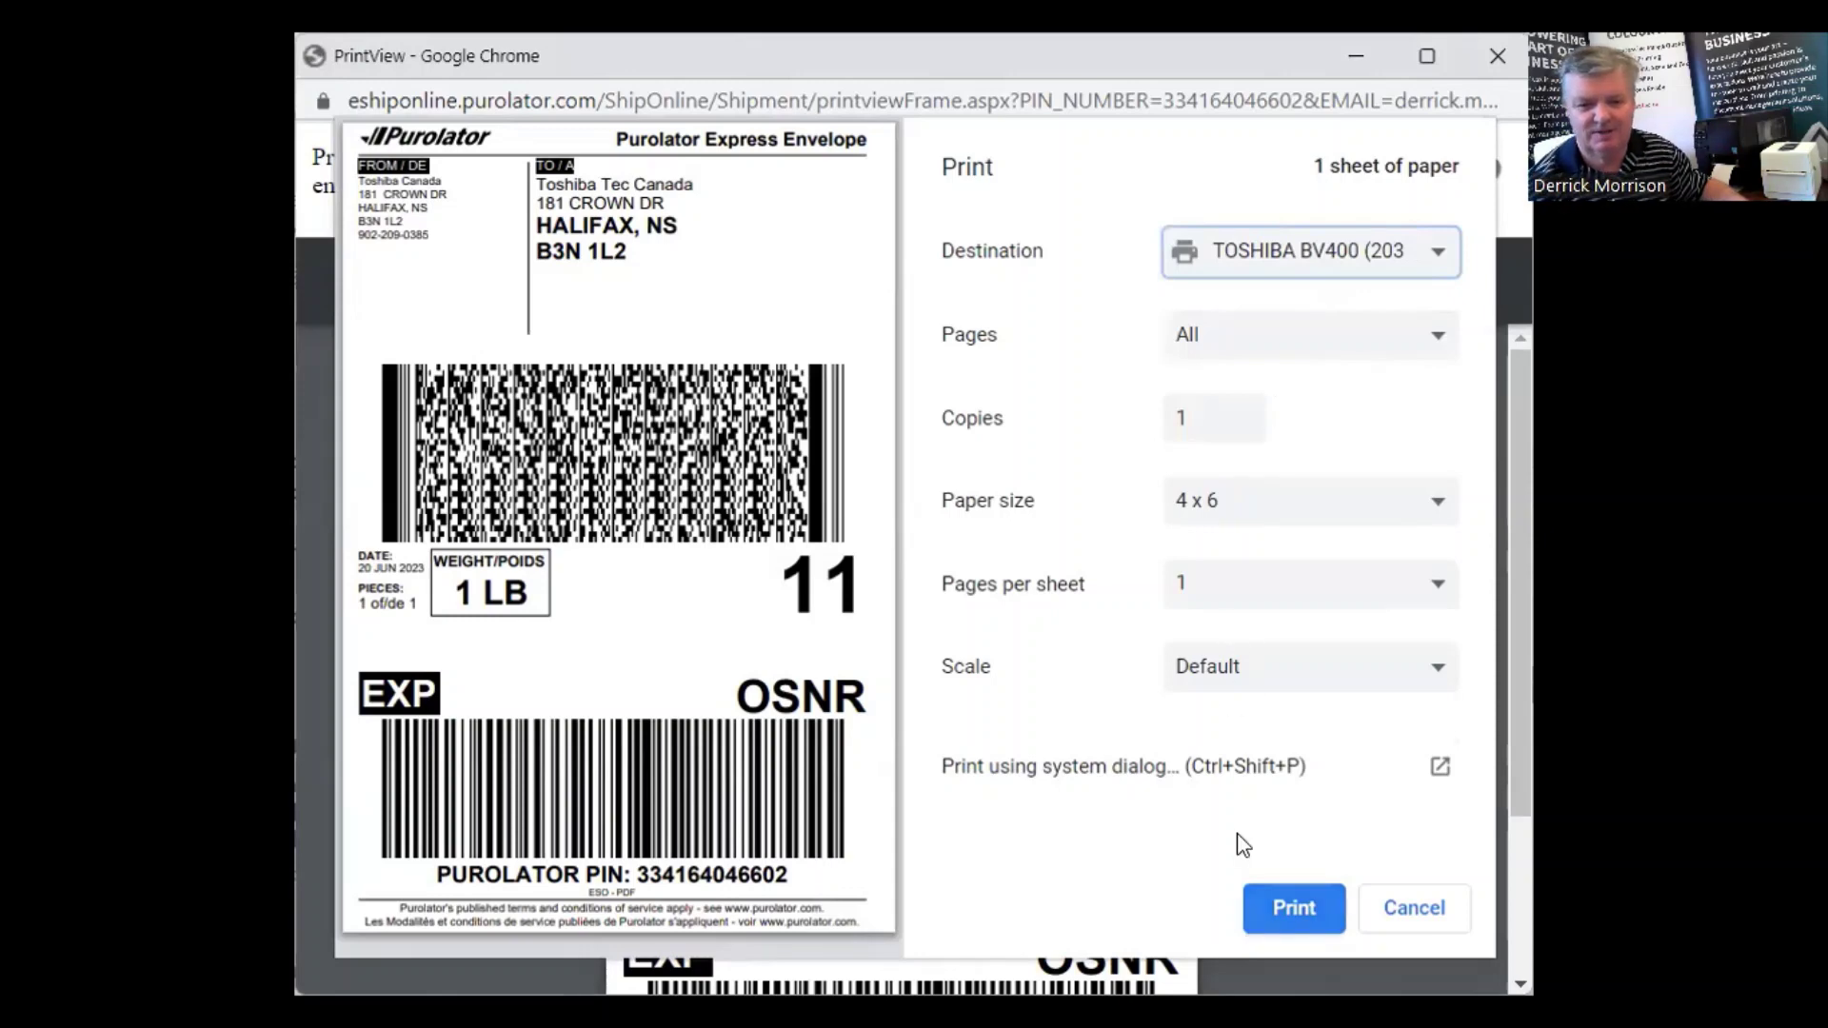
left_click(1281, 906)
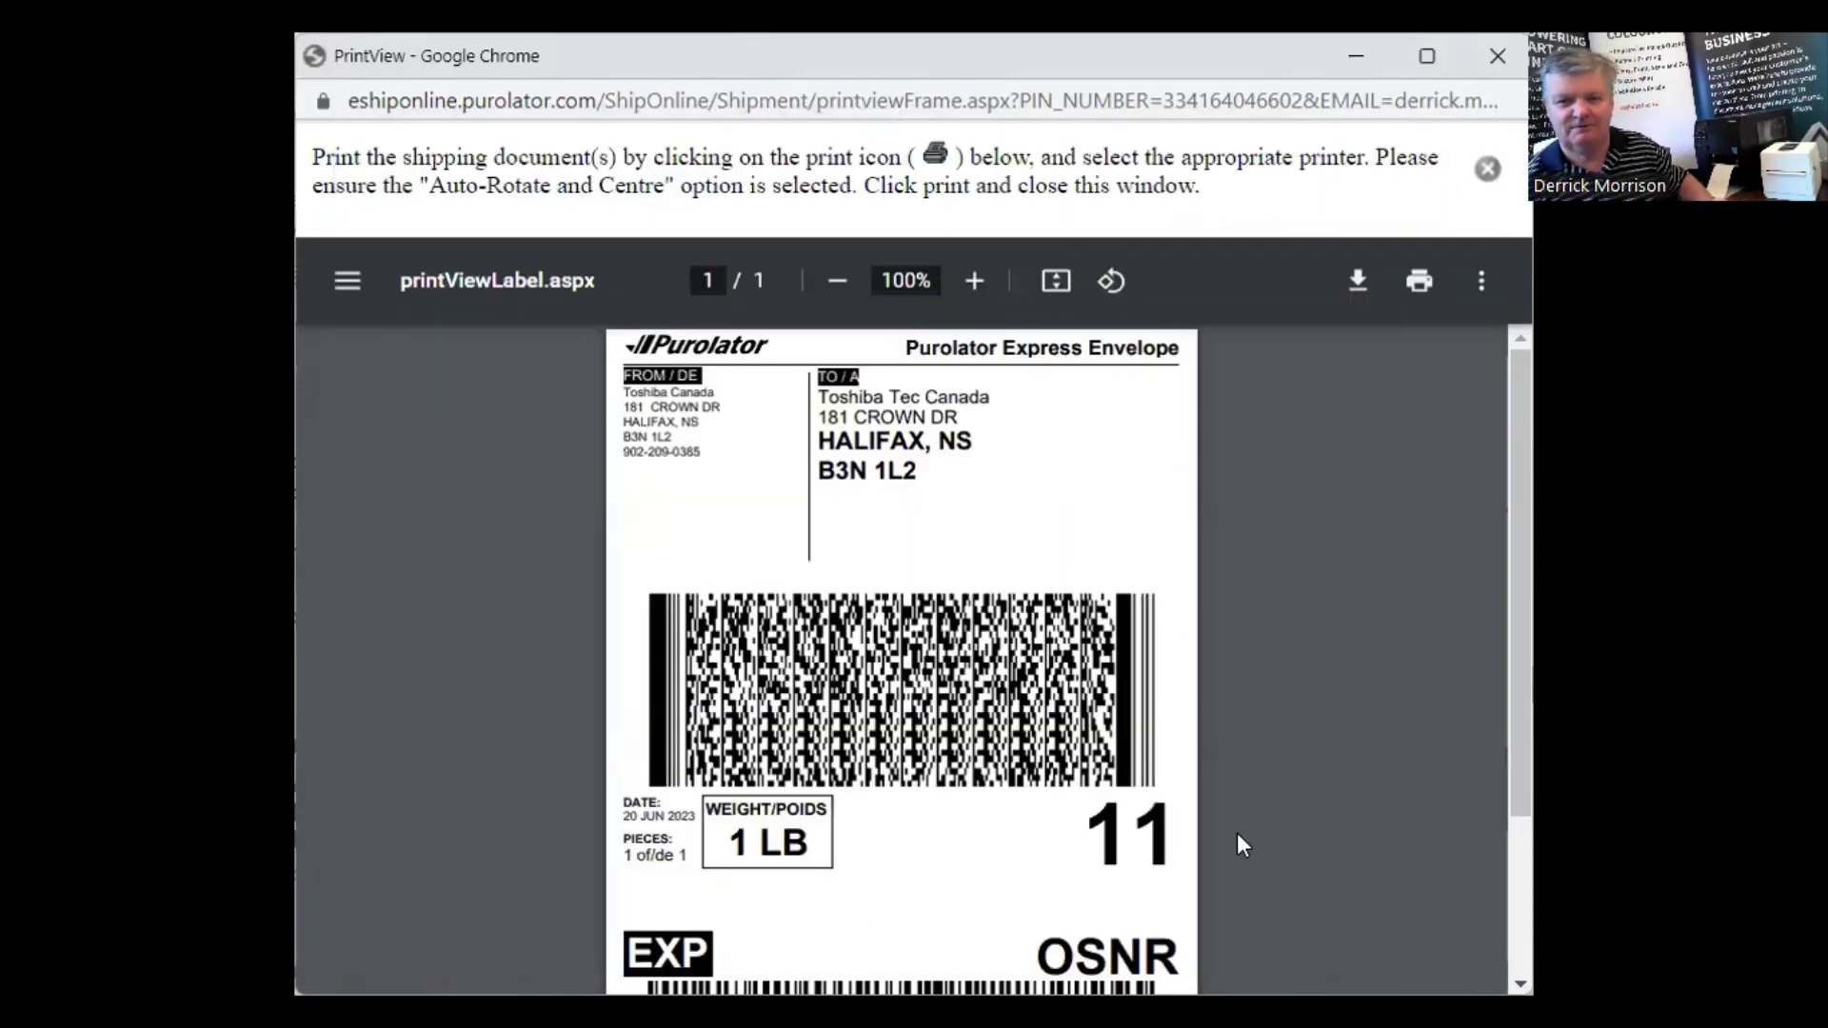